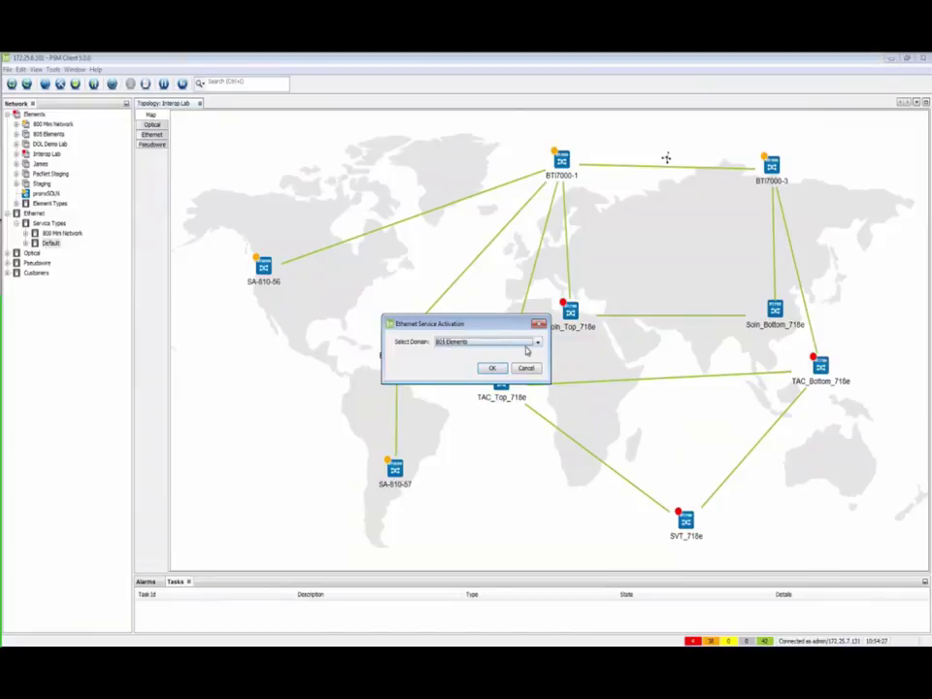
- Start an Ethernet service activation in the Default domain
left_click(537, 345)
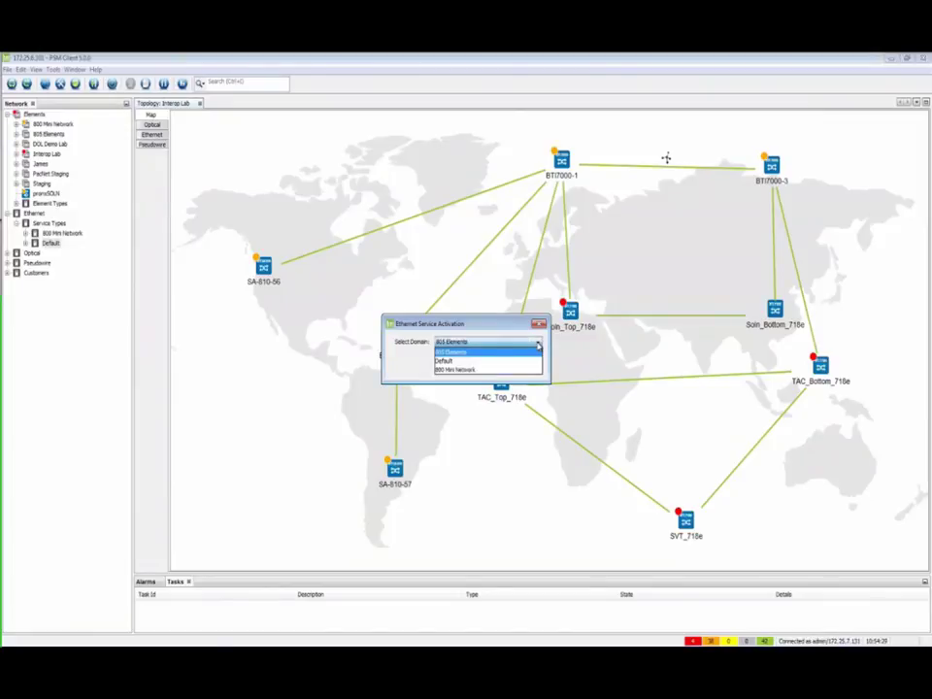
left_click(456, 362)
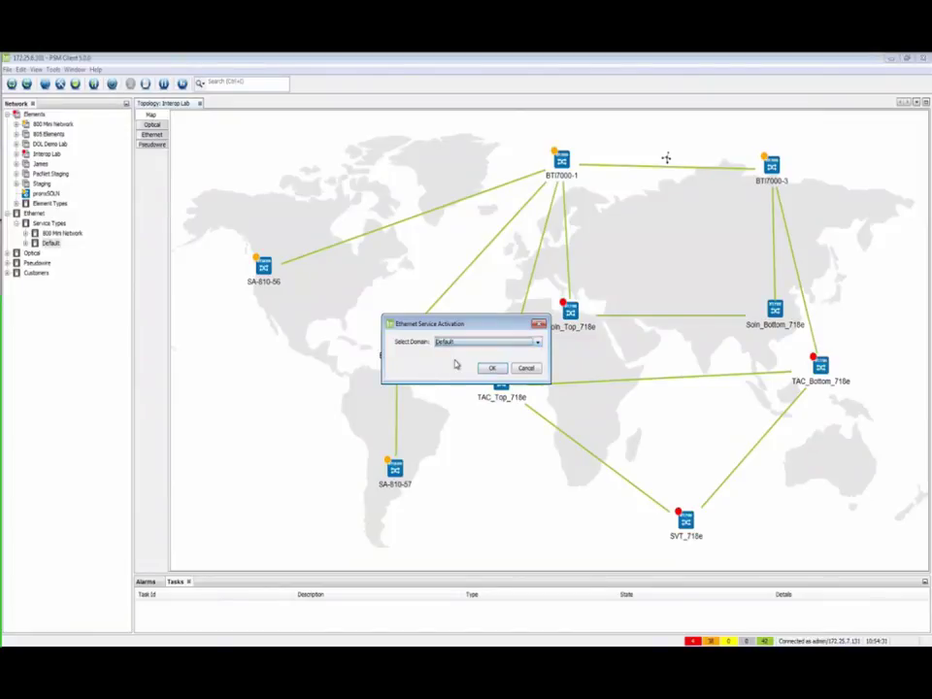
left_click(491, 367)
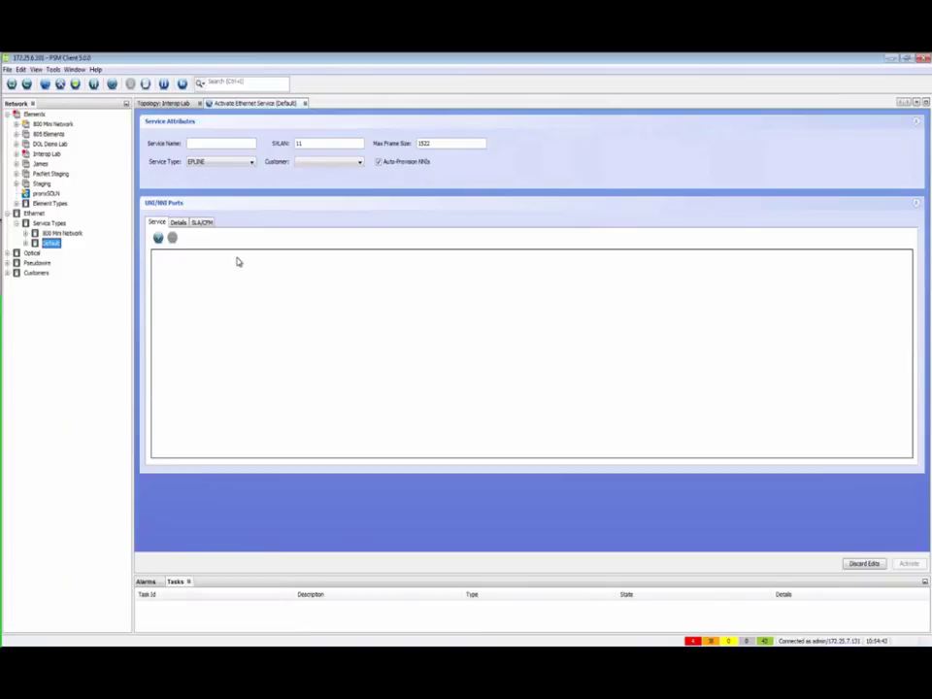
- Name the service Test_Service and set its SVLAN to 1100
left_click(199, 143)
type("Test Serv")
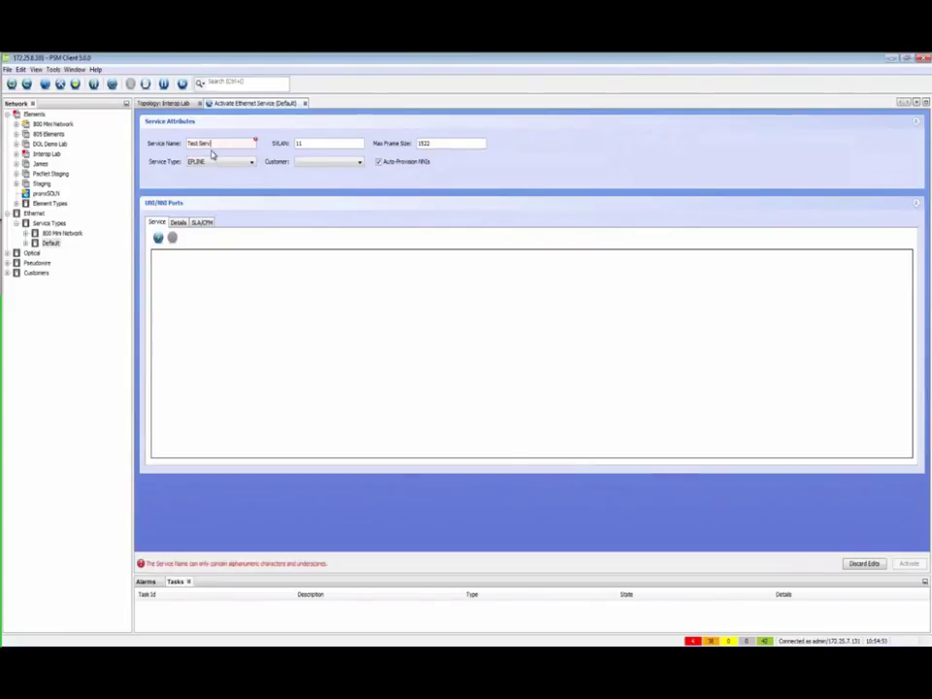
type("ice")
key("BackSpace")
type("_")
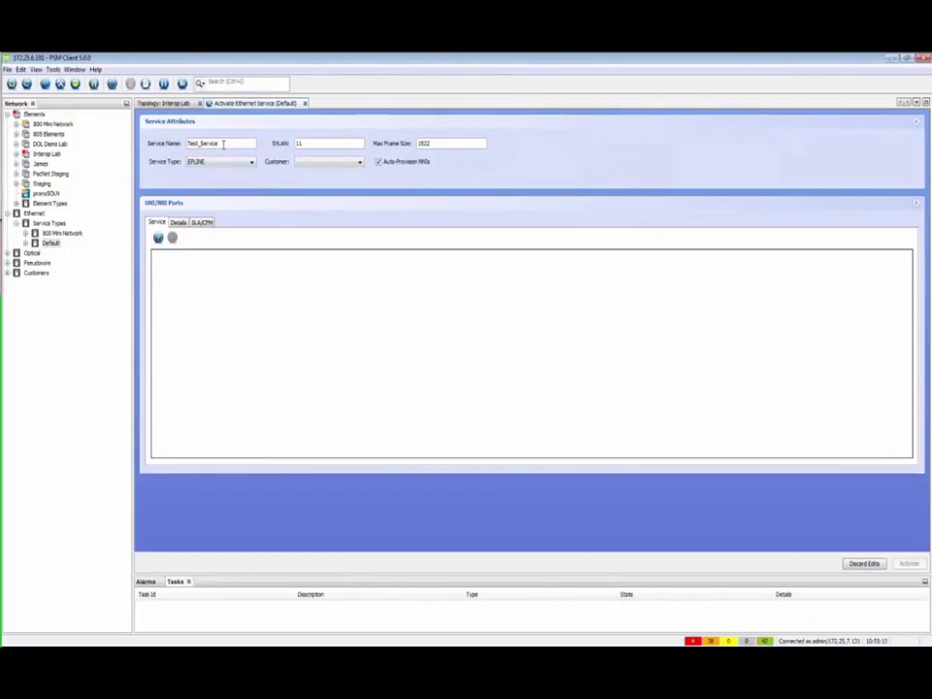
left_click(222, 143)
left_click(302, 143)
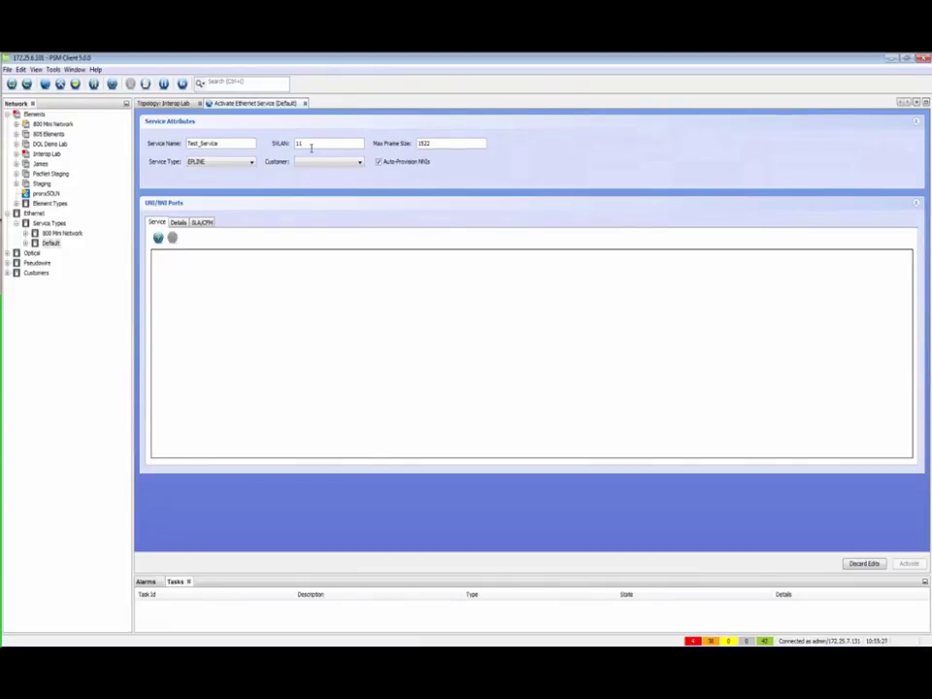
type("00")
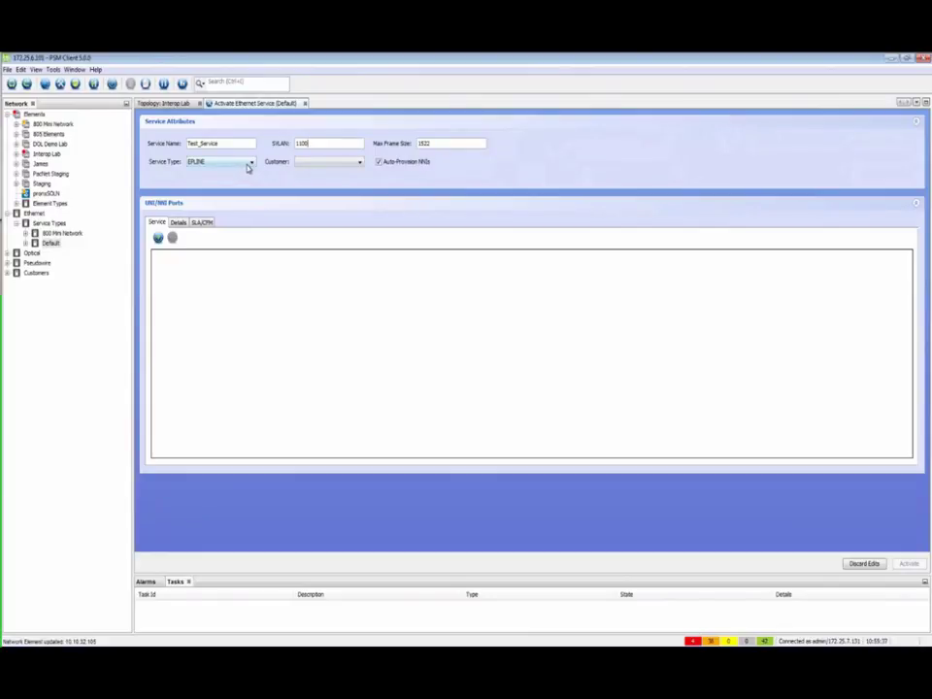
- Choose EPLINE as the service type and assign the service to Customer XYZ
left_click(250, 166)
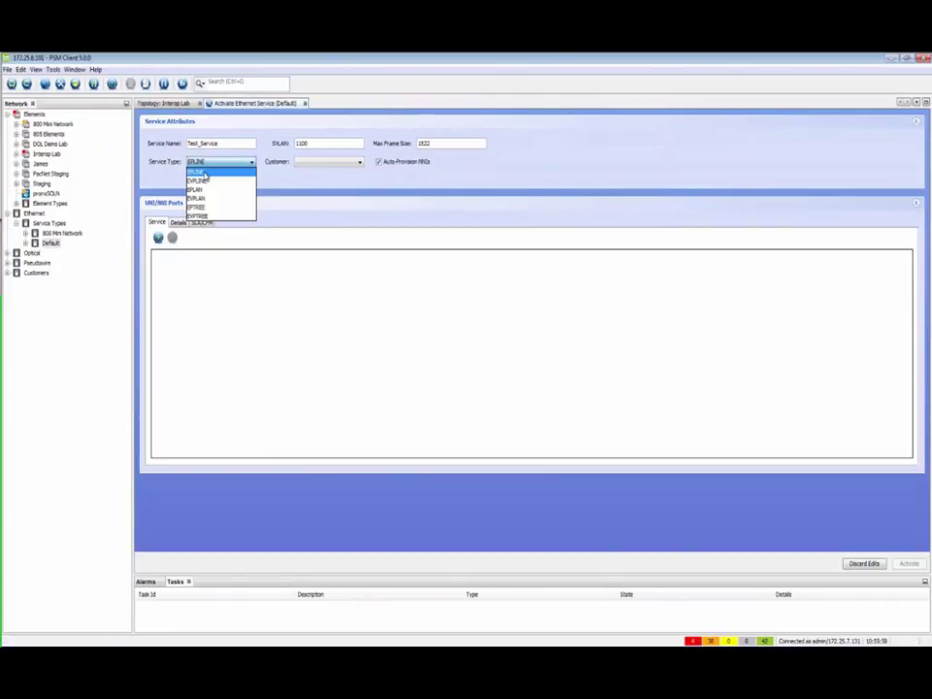
left_click(204, 174)
left_click(342, 163)
left_click(312, 198)
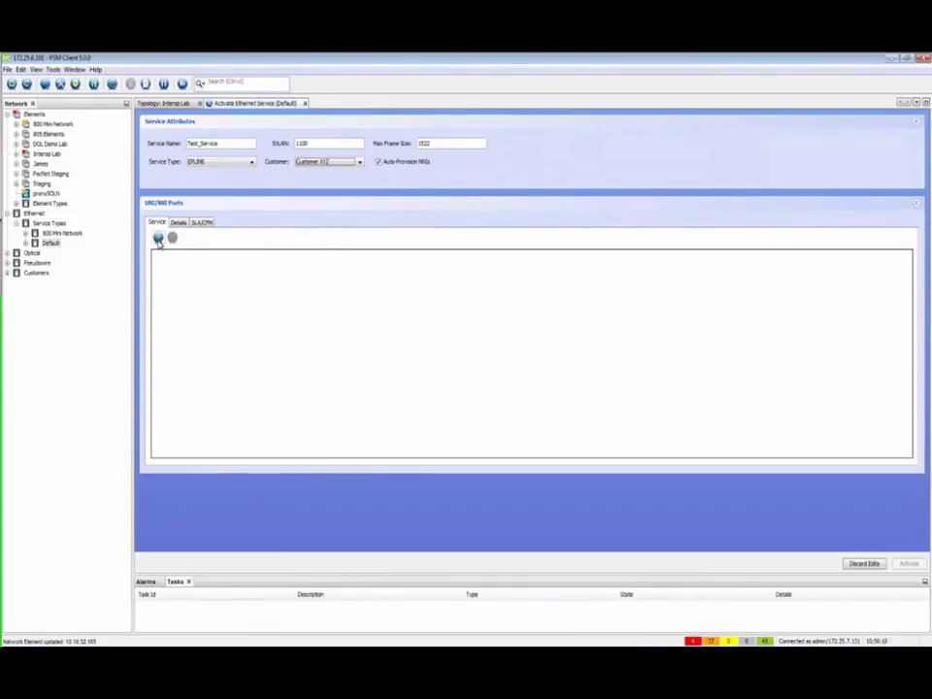
- Add UNI port 1:1:1:GIGE:11 on Switch 54_sw1_1_1 of BTI7000-54 to the service
left_click(158, 238)
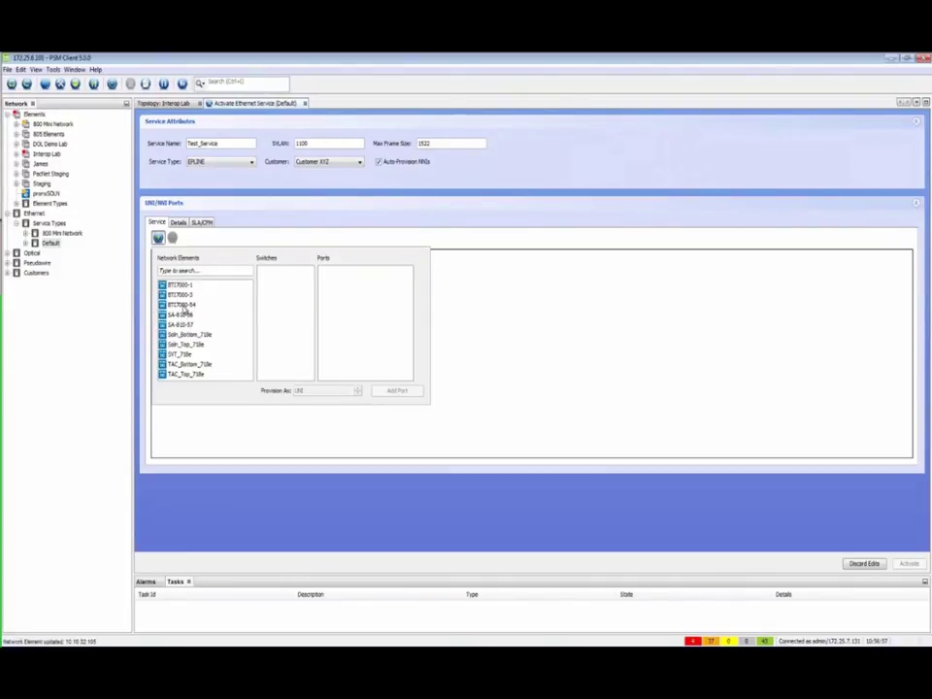
left_click(183, 306)
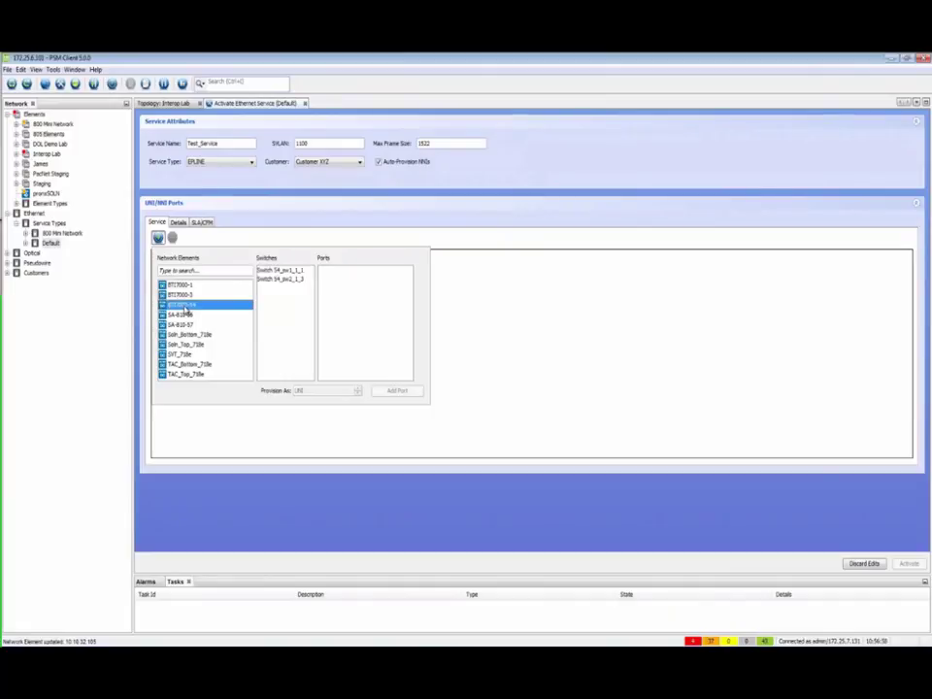
left_click(276, 274)
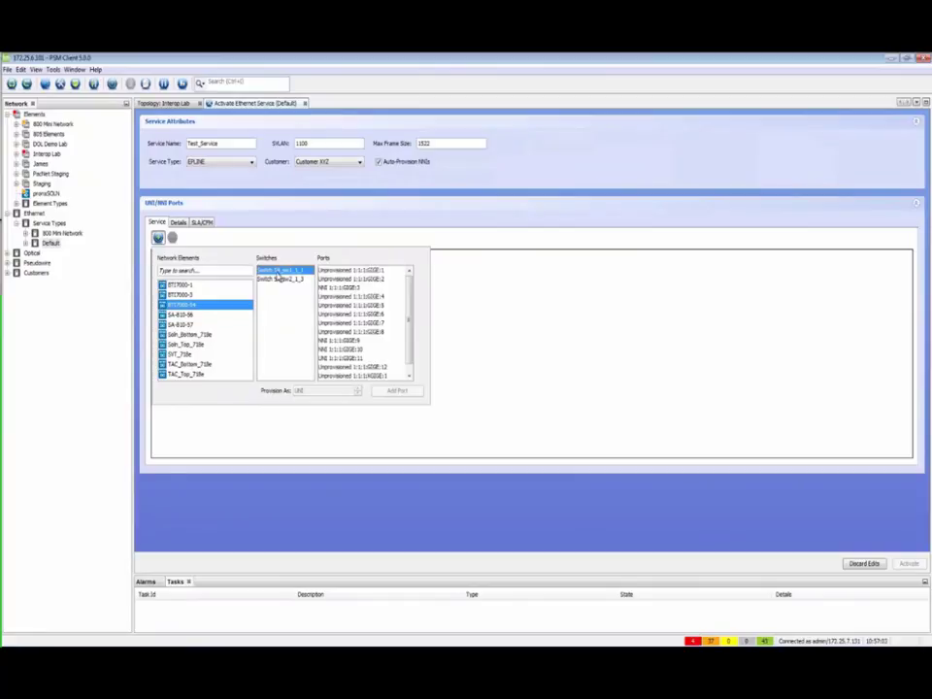
left_click(332, 360)
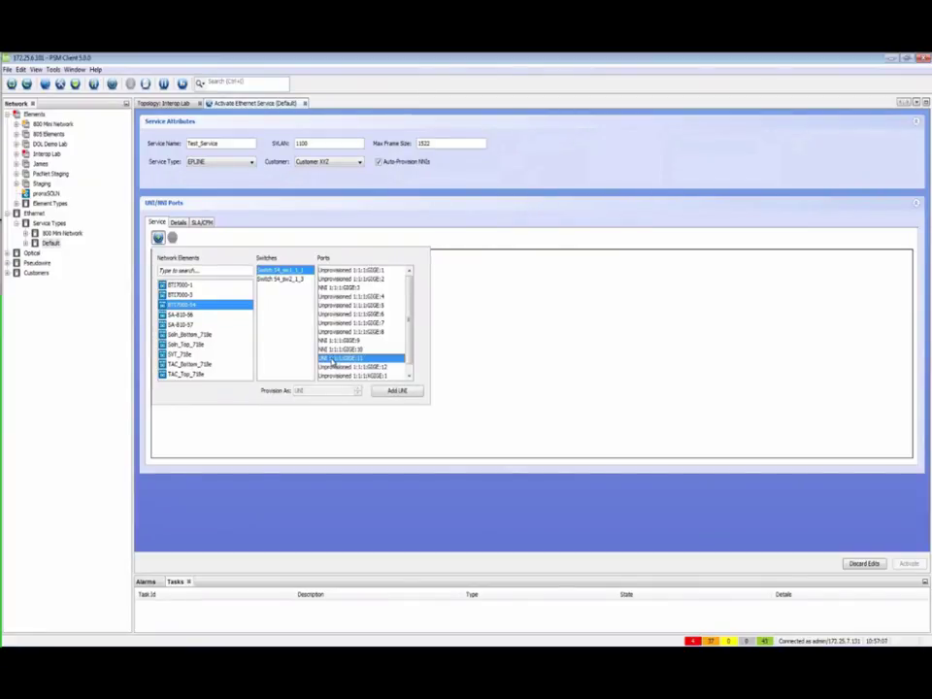
left_click(397, 392)
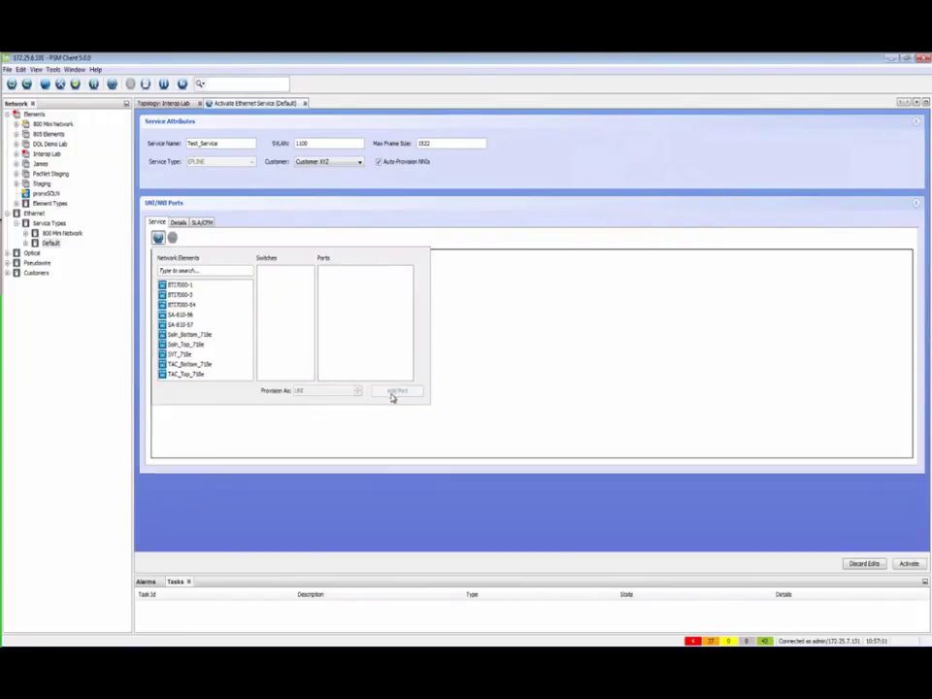
- Add UNI port 1:1:1:GIGE:11 on Switch 3_sw1_1_1 of BTI7000-3 as the second endpoint
left_click(171, 296)
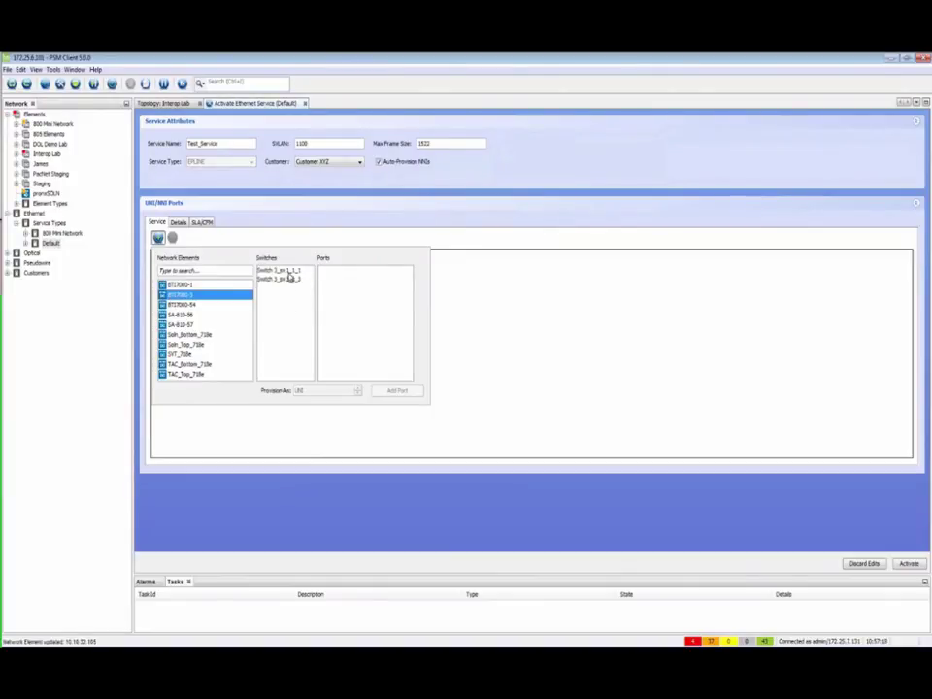
left_click(290, 272)
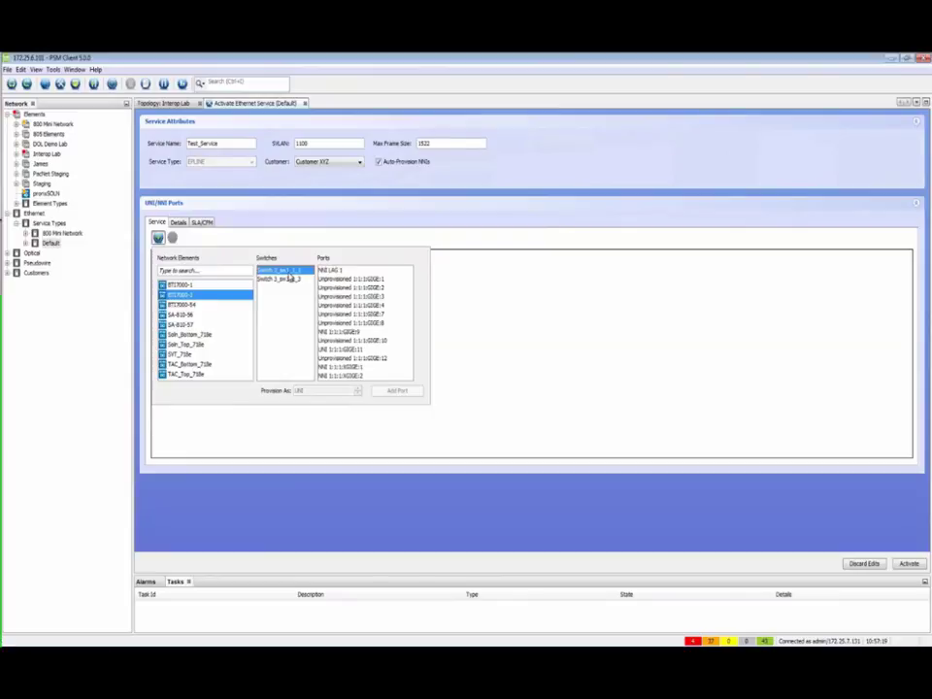
left_click(343, 350)
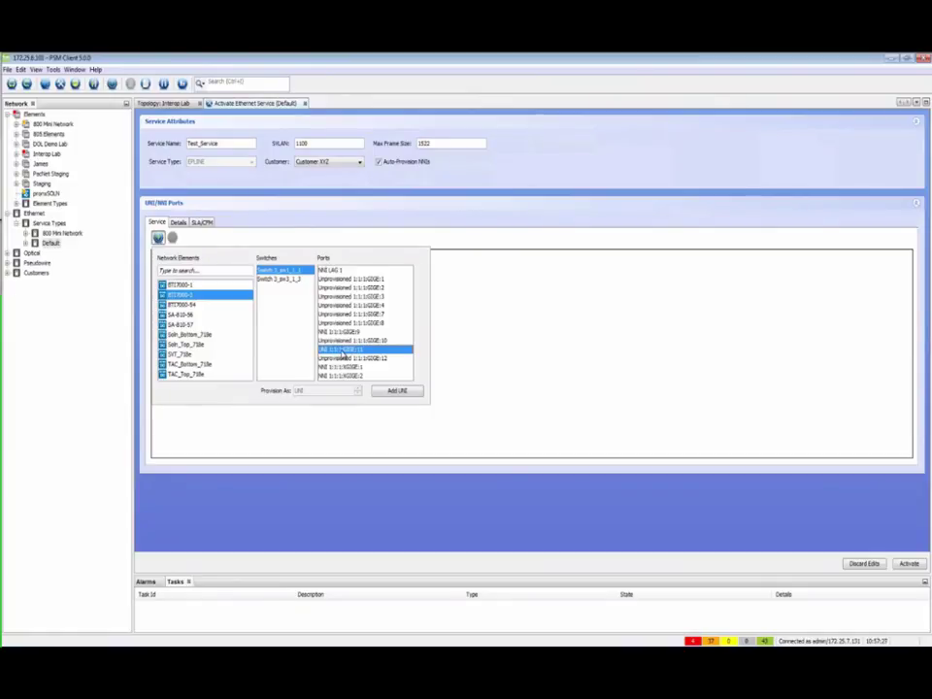
left_click(392, 392)
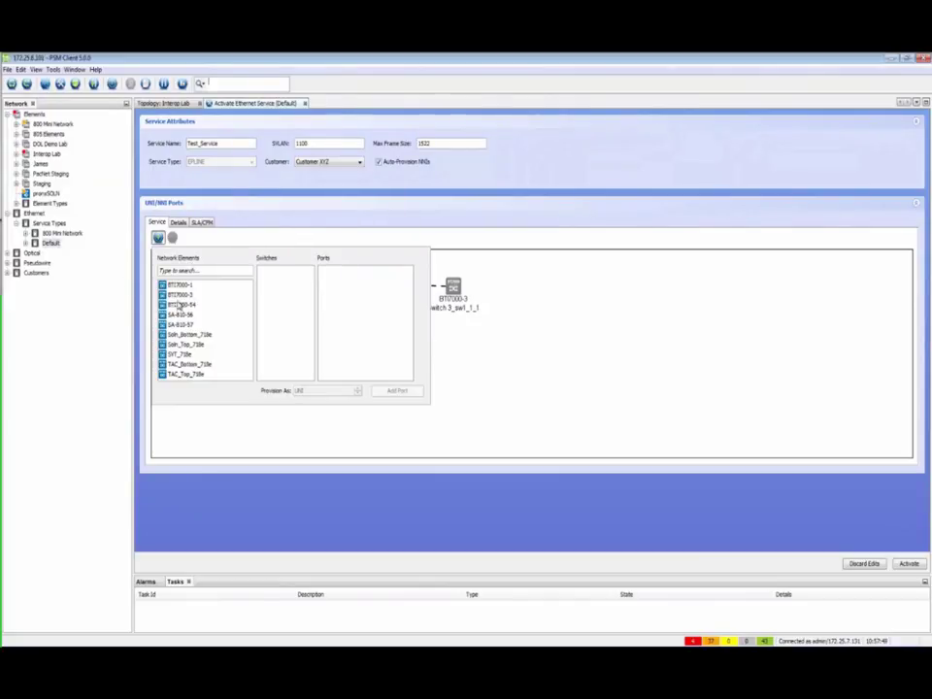
- Try to add UNI port 1:1:1:GIGE:3 on Switch 1 of SA-810-57 as a third endpoint
left_click(181, 324)
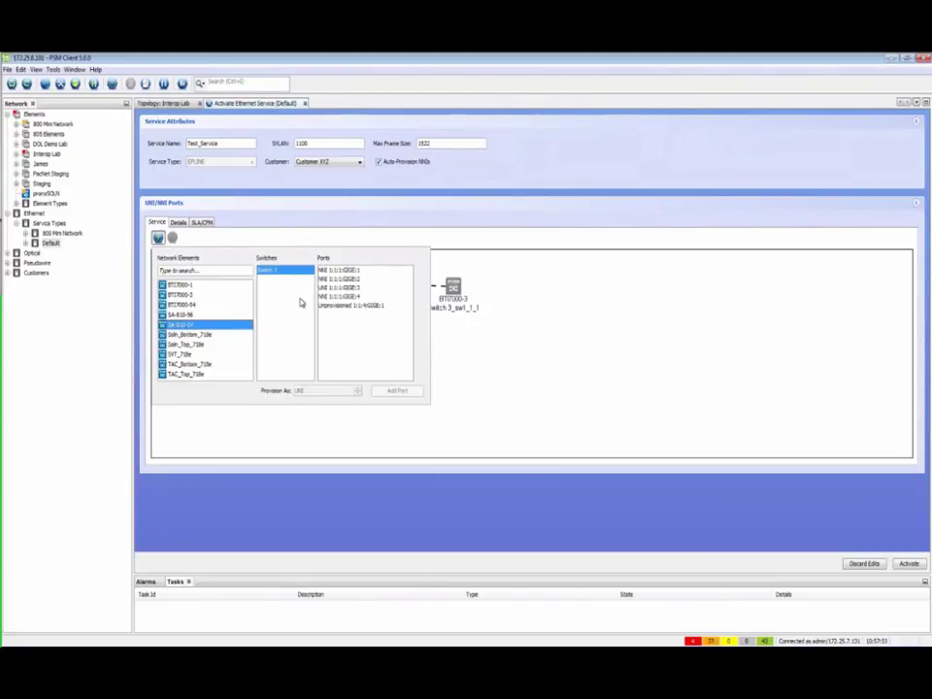
left_click(339, 287)
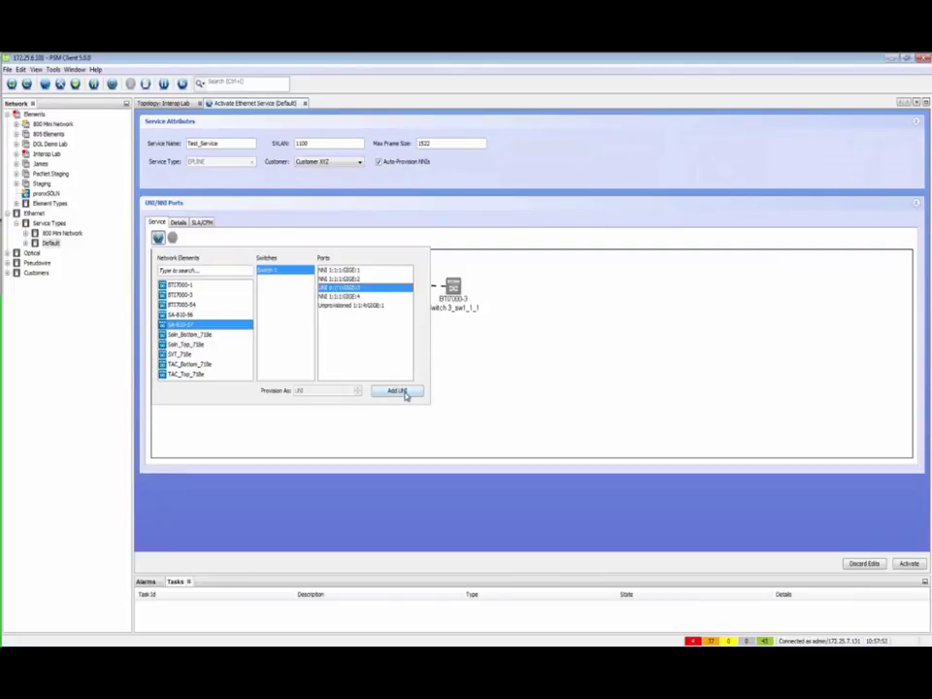
left_click(397, 390)
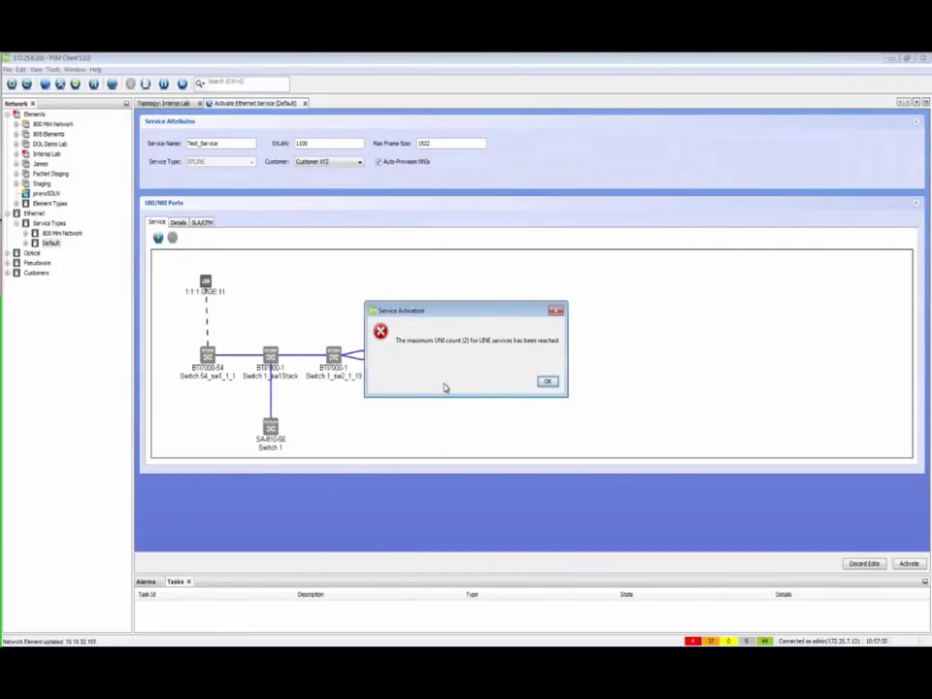
left_click(546, 384)
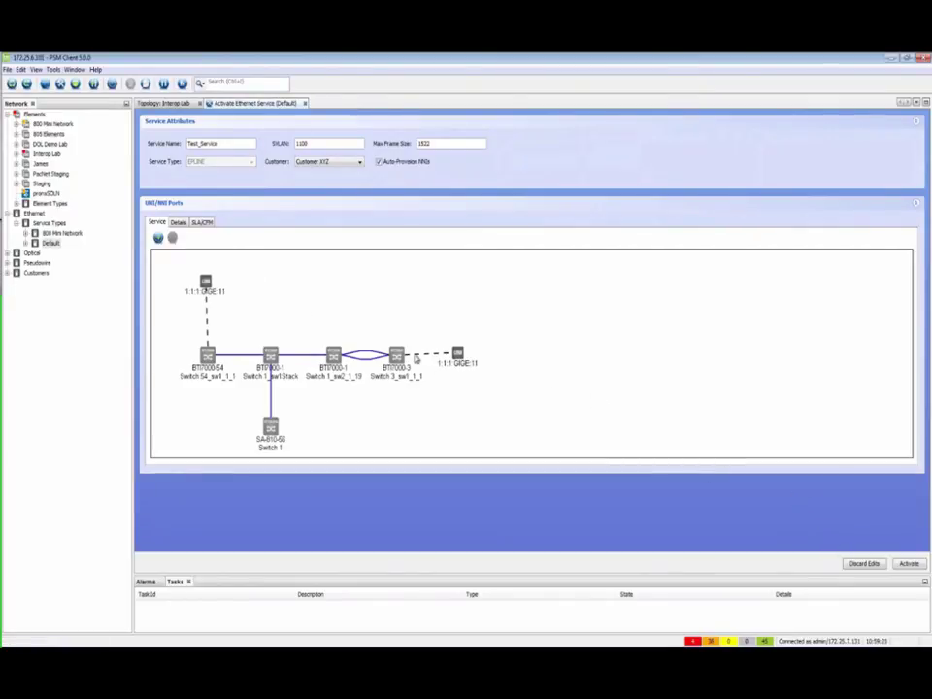
- Assign the existing device profile 1000_MEG_P2 as ingress service profile to the UNI ports of BTI7000-3 and BTI7000-54
left_click(179, 222)
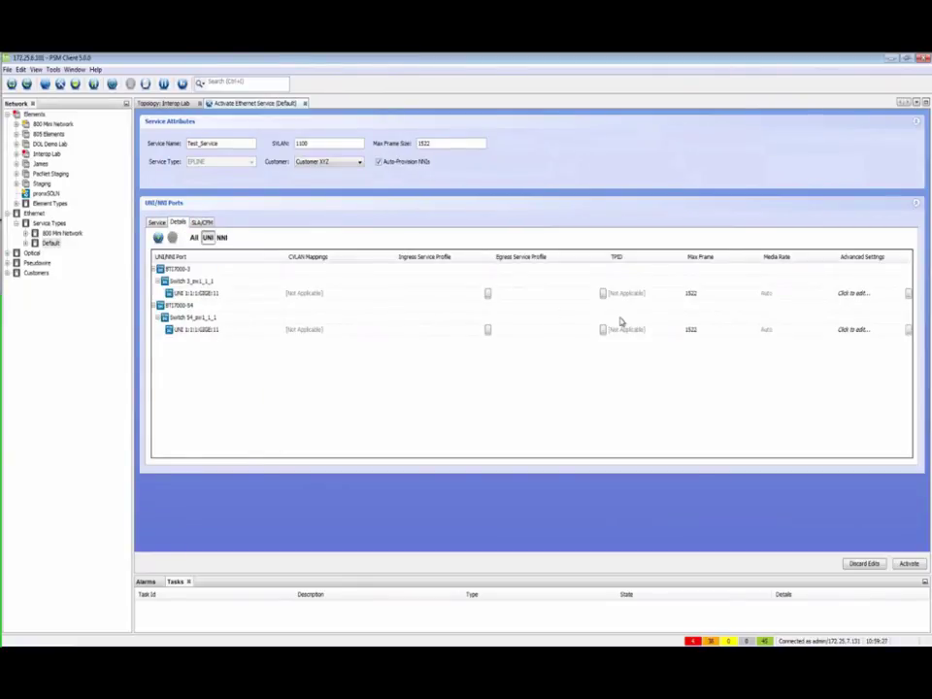
left_click(203, 293)
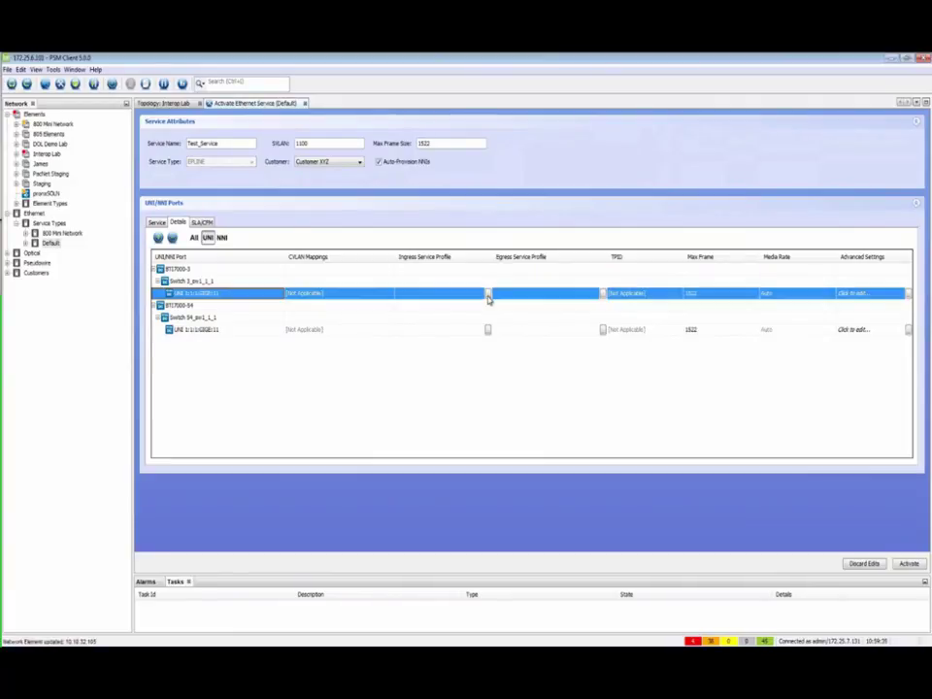
left_click(428, 296)
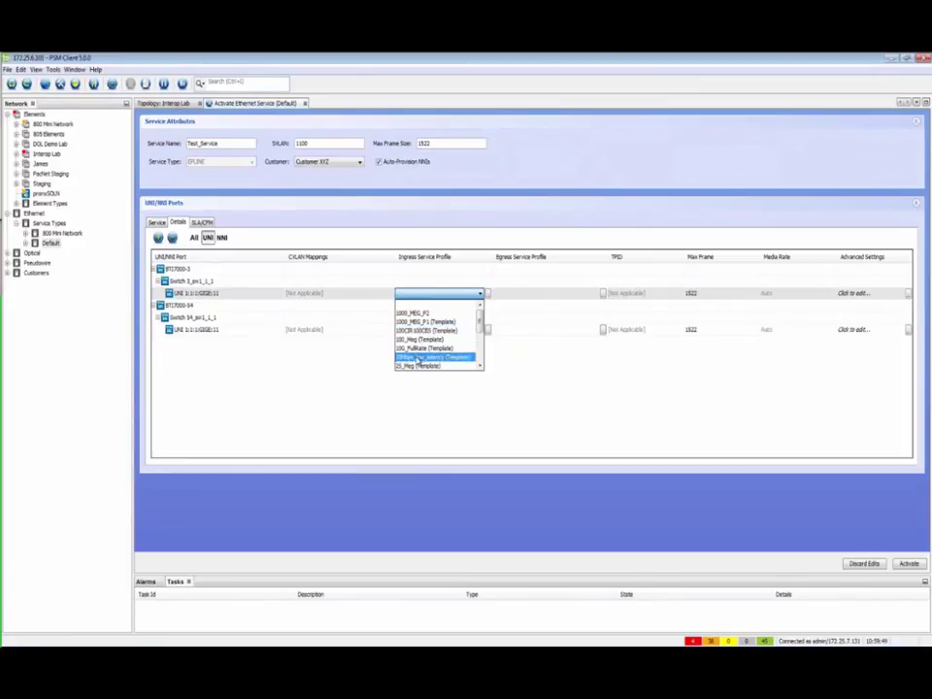
left_click(372, 360)
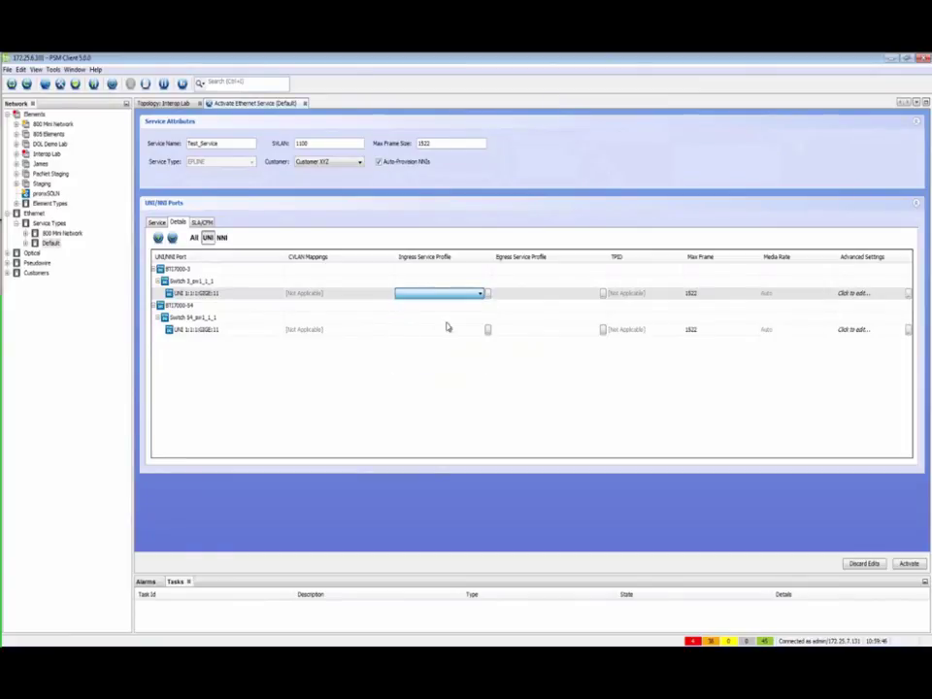
left_click(488, 294)
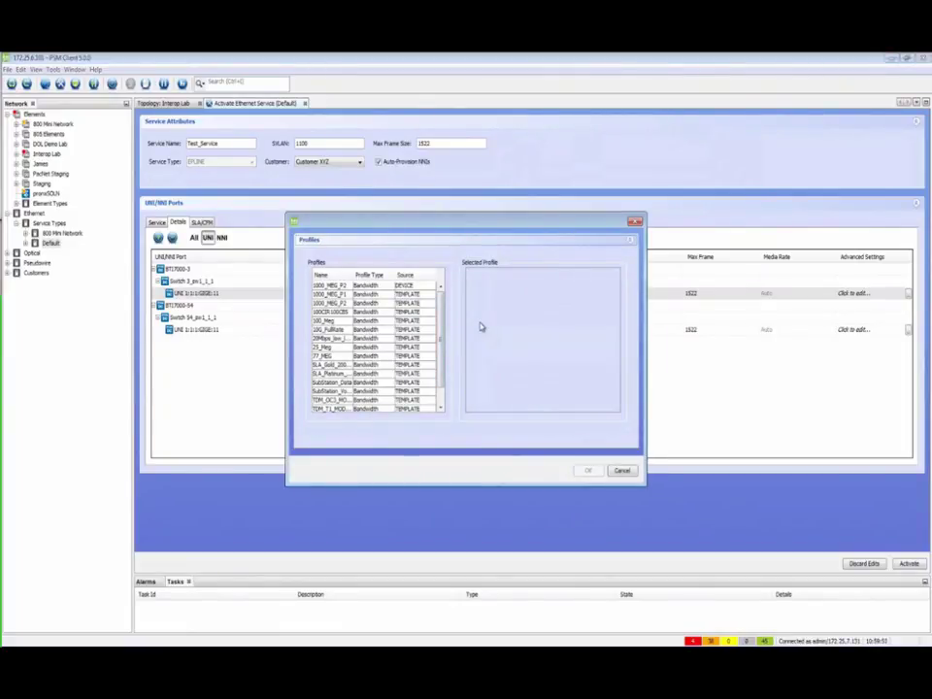
left_click(350, 294)
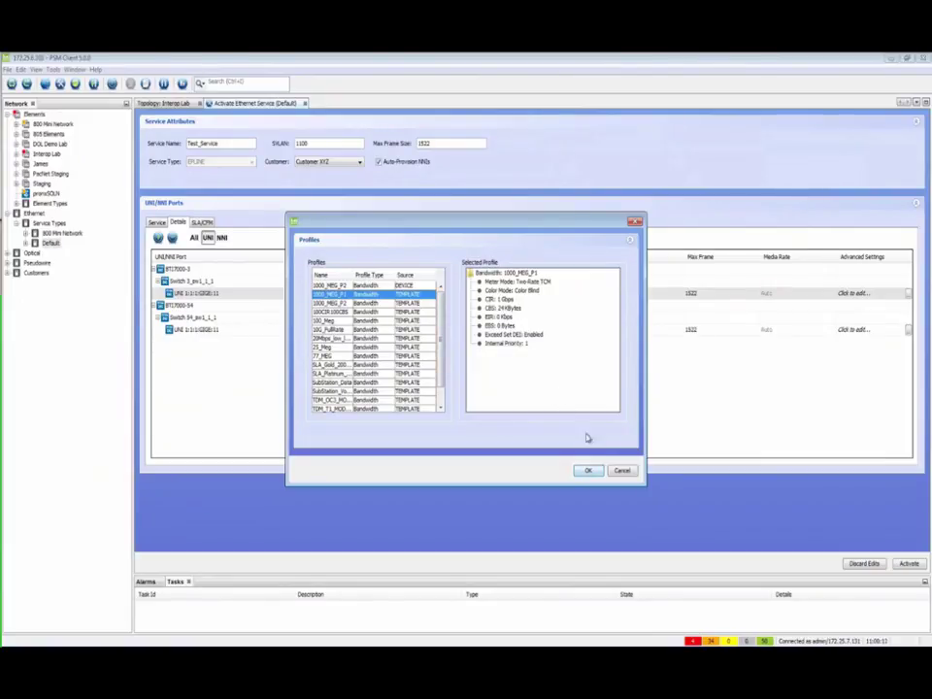
left_click(383, 304)
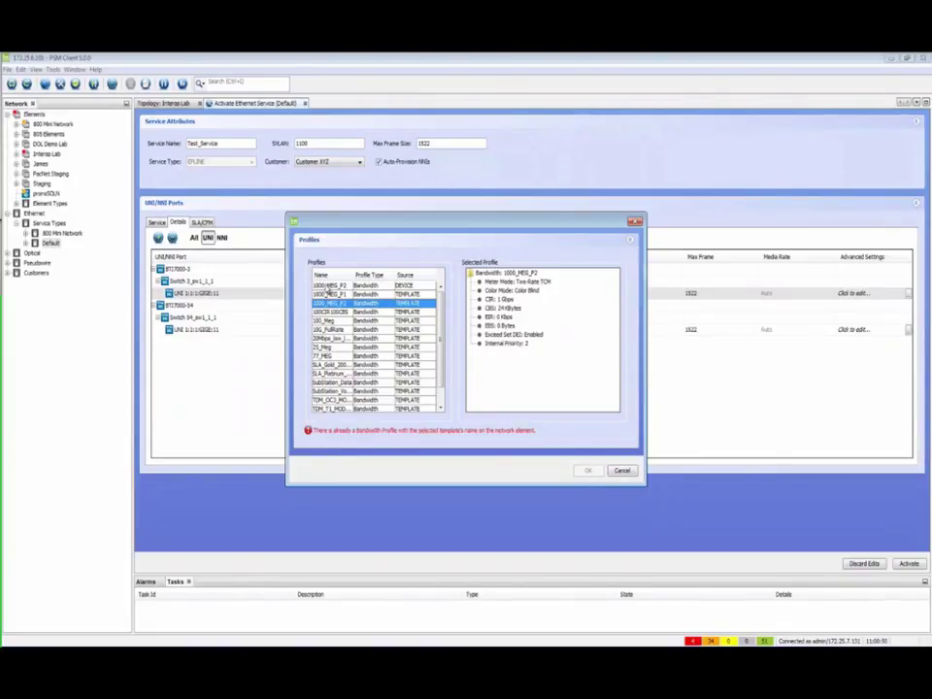
left_click(403, 286)
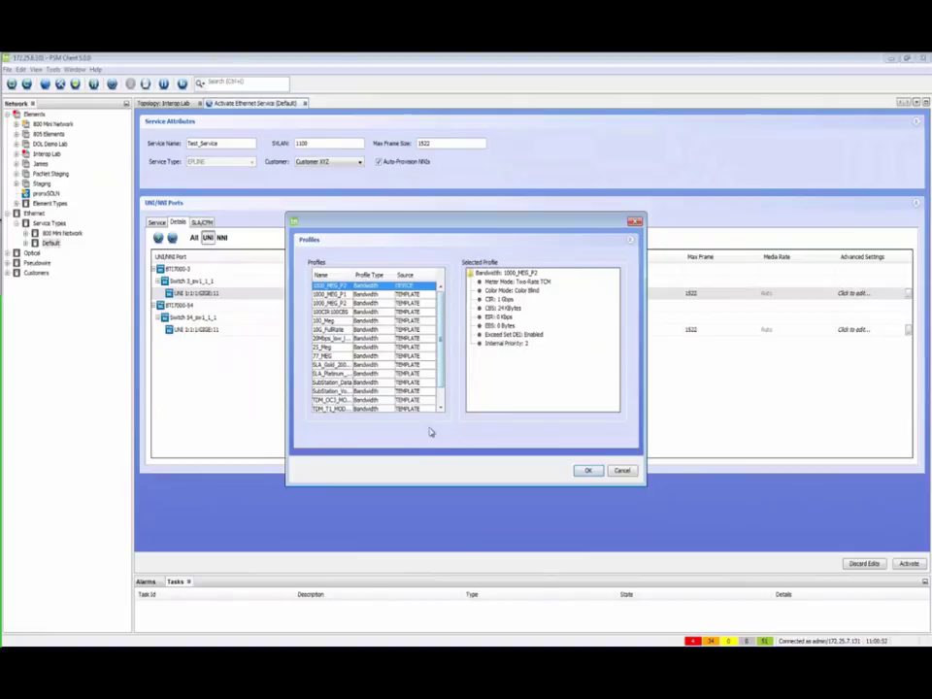
left_click(586, 469)
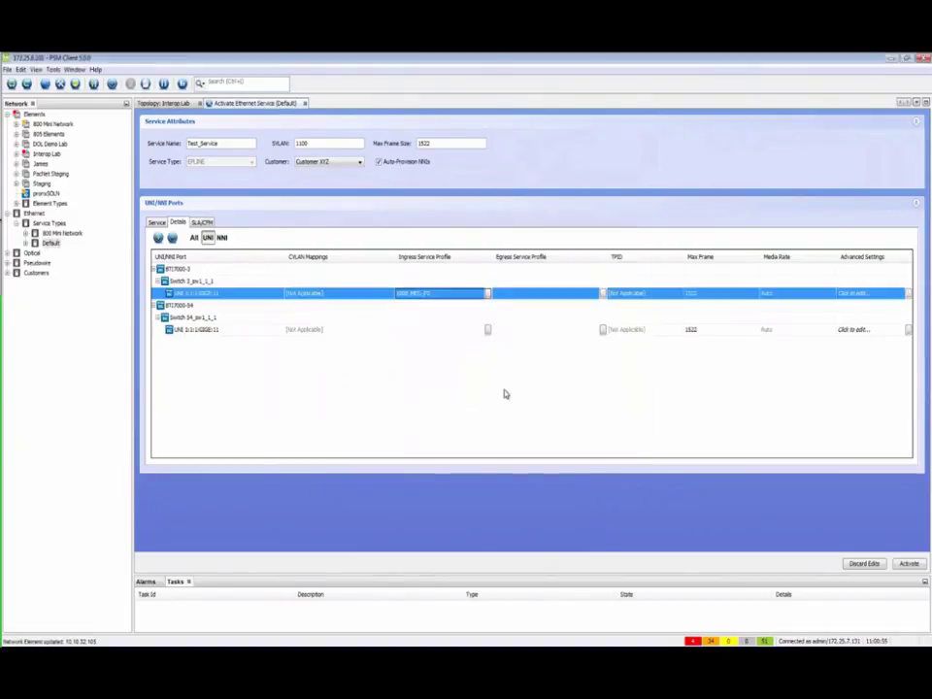
left_click(428, 331)
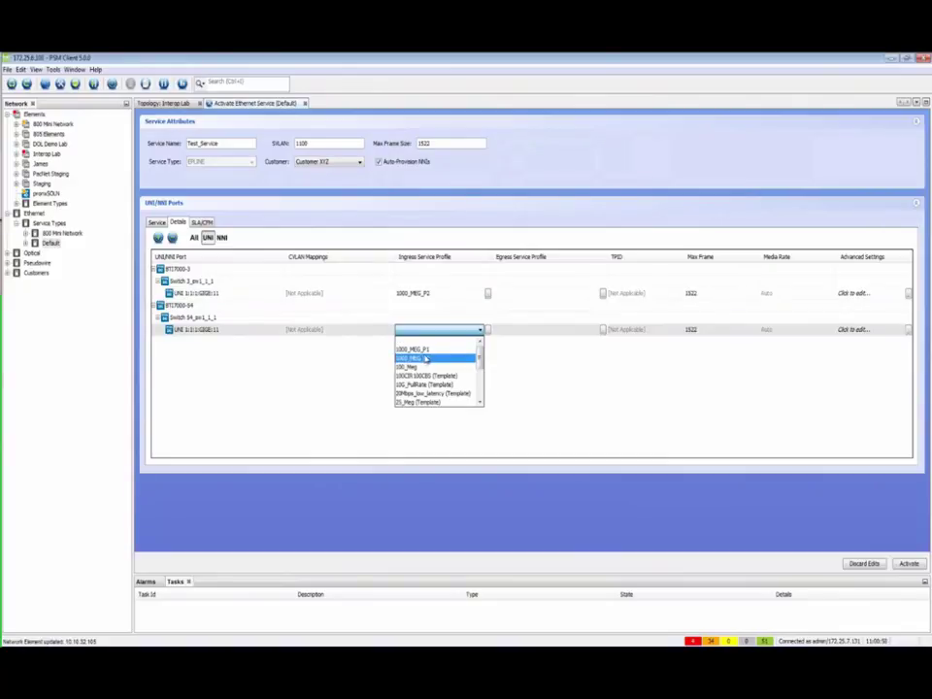
left_click(424, 358)
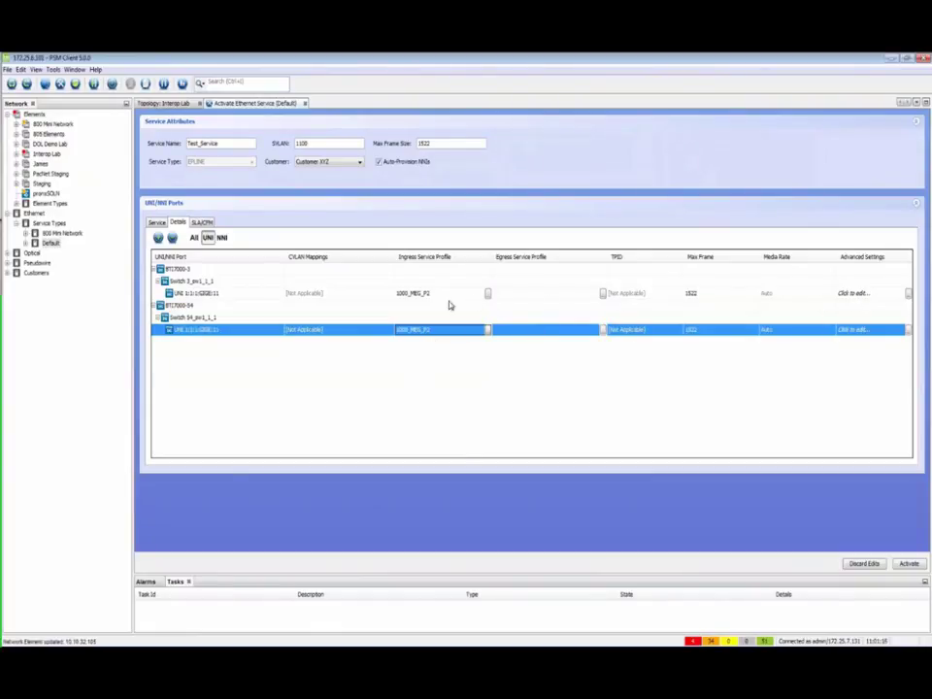
- Set the Layer 1 description of the BTI7000-54 UNI port to "connected to test set" in its advanced settings
left_click(908, 332)
left_click(422, 373)
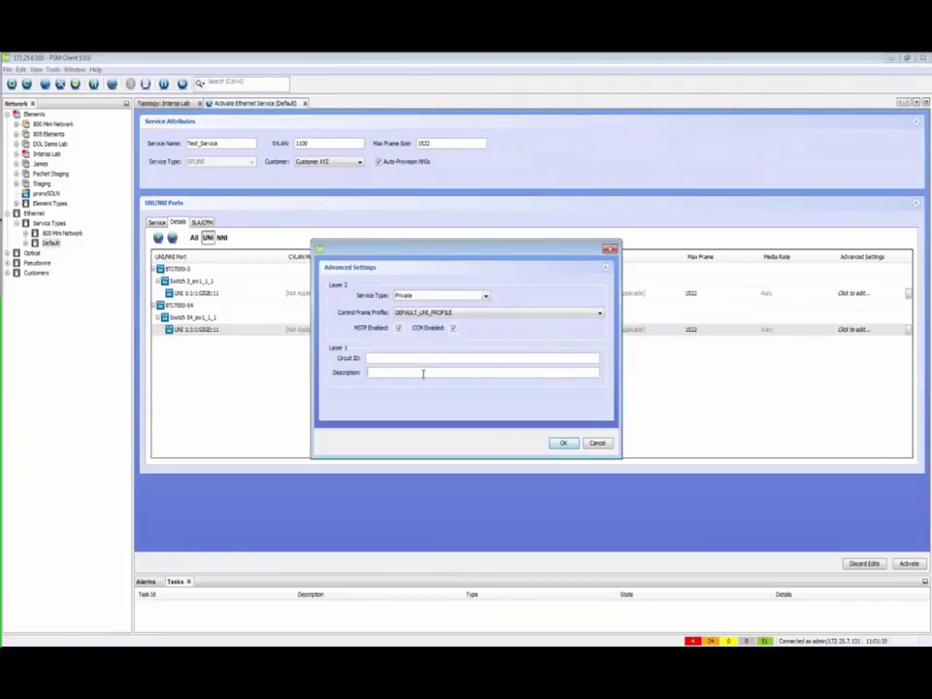
type("connected to test ser")
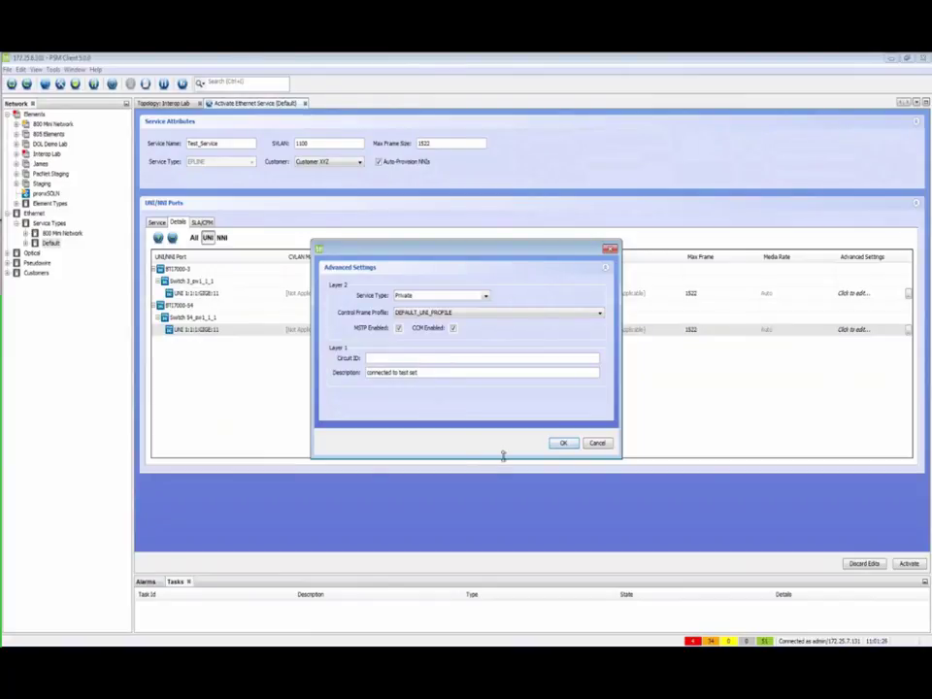
left_click(563, 444)
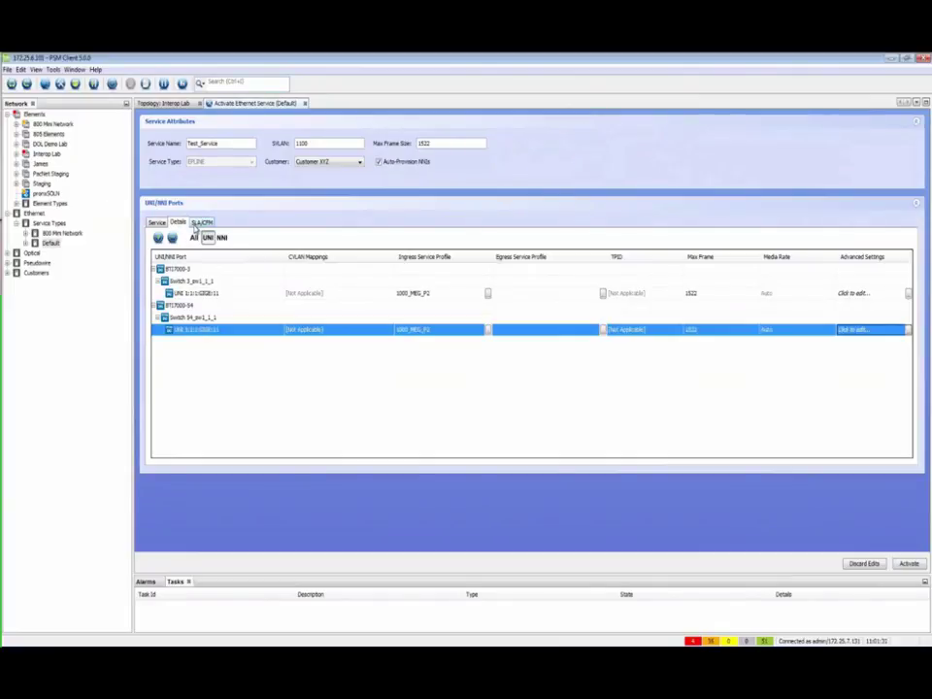
- Auto-configure CFM and add an SLA measurement pair with BTI7000-54 as initiator and BTI7000-3 as responder
left_click(199, 223)
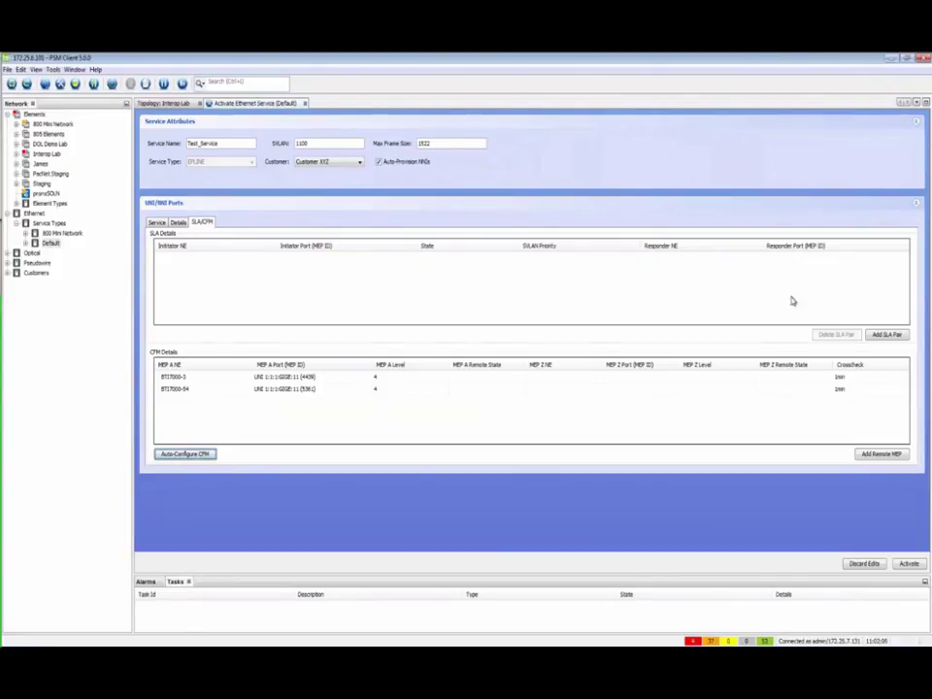
left_click(883, 337)
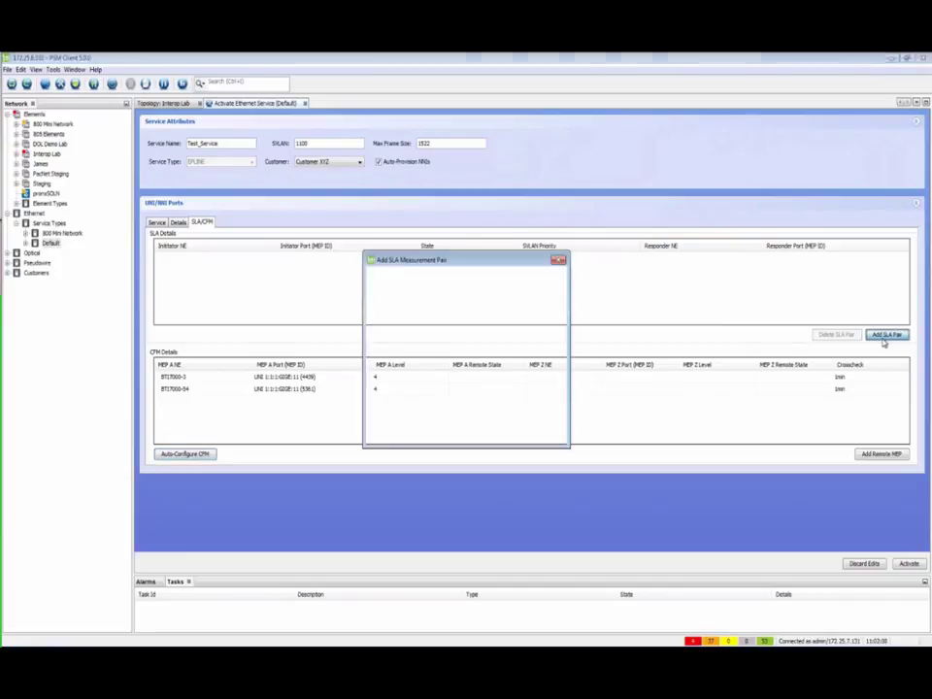
left_click(493, 301)
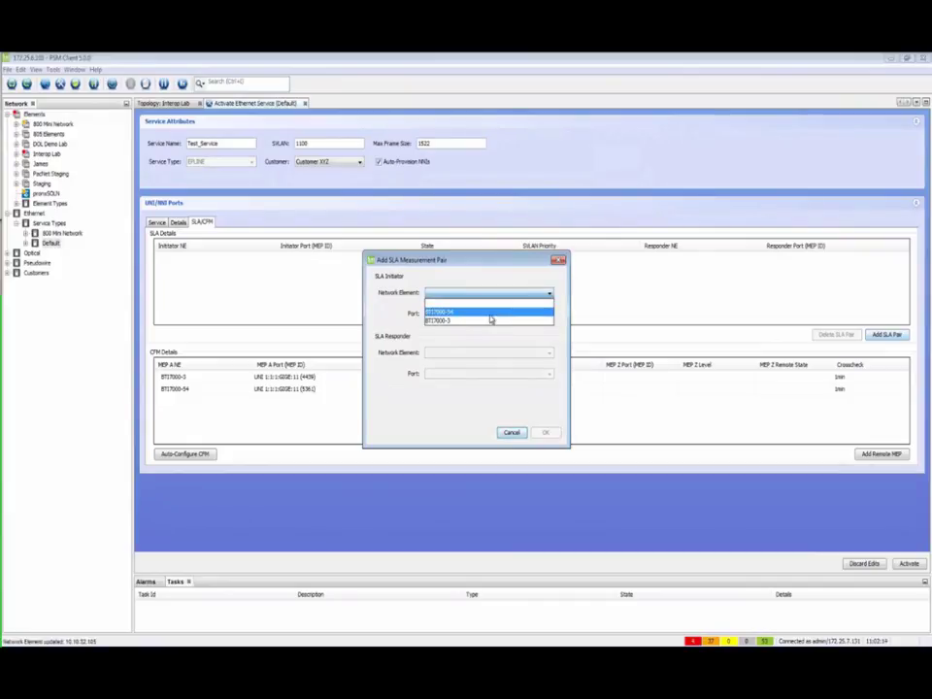
left_click(490, 313)
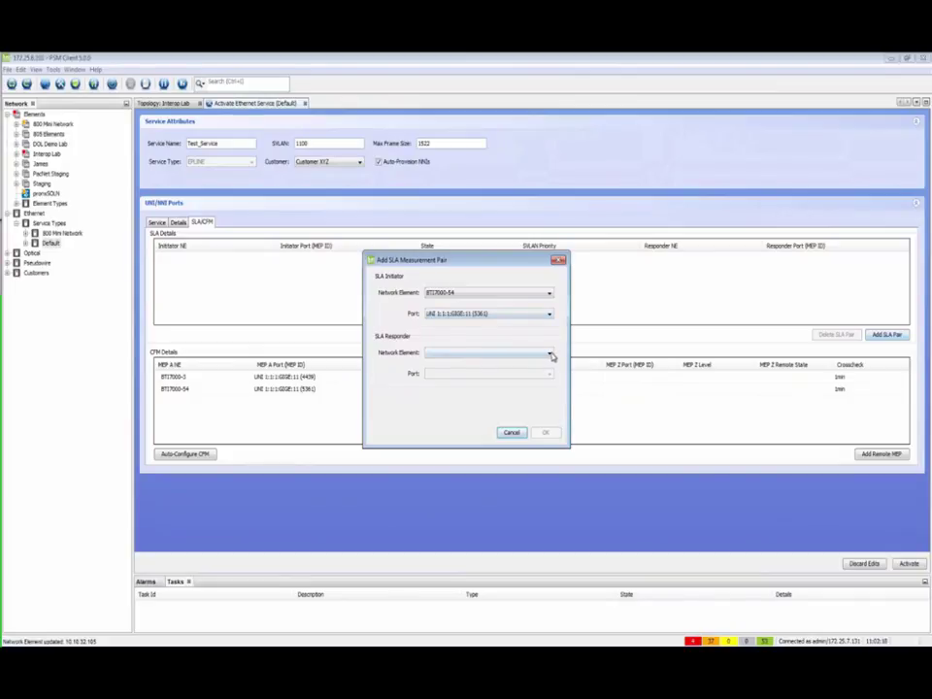
left_click(549, 354)
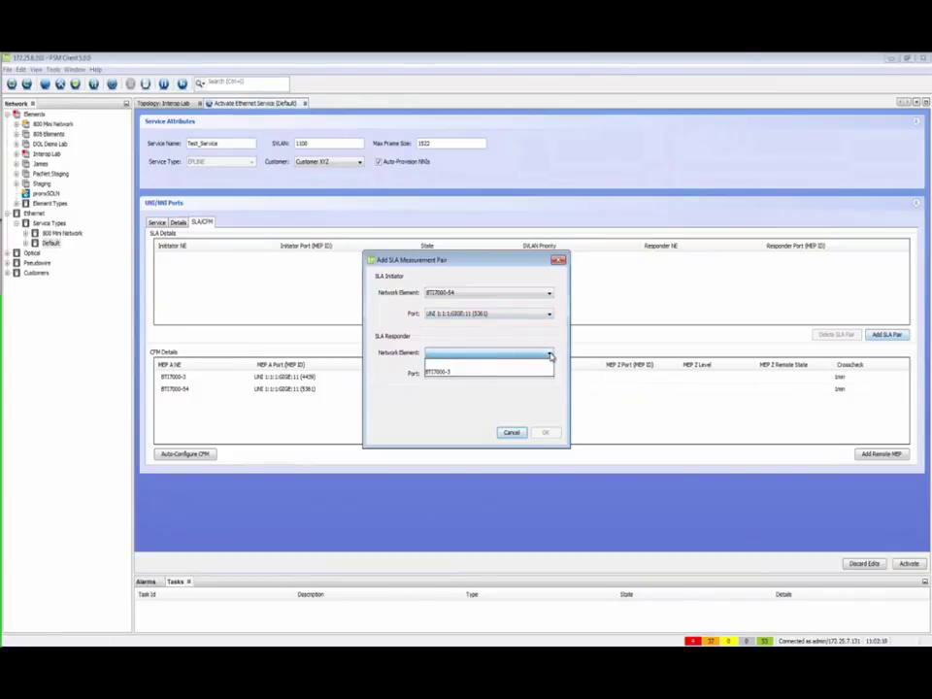
left_click(493, 374)
left_click(544, 432)
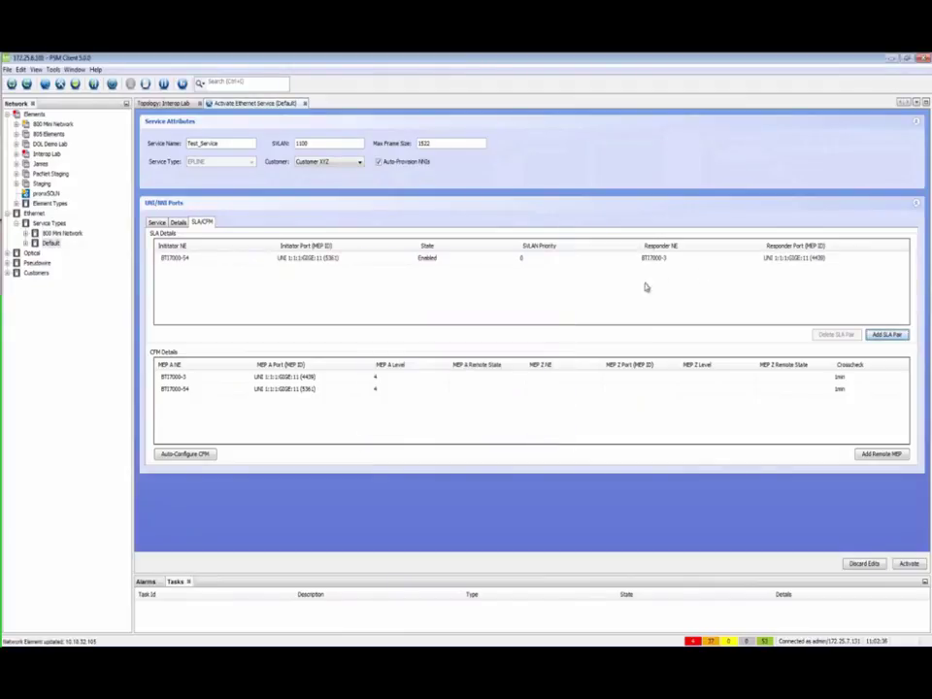
- Activate the Ethernet service and open the topology of Test_Service - 1100 from the Default EPLINE services
left_click(908, 564)
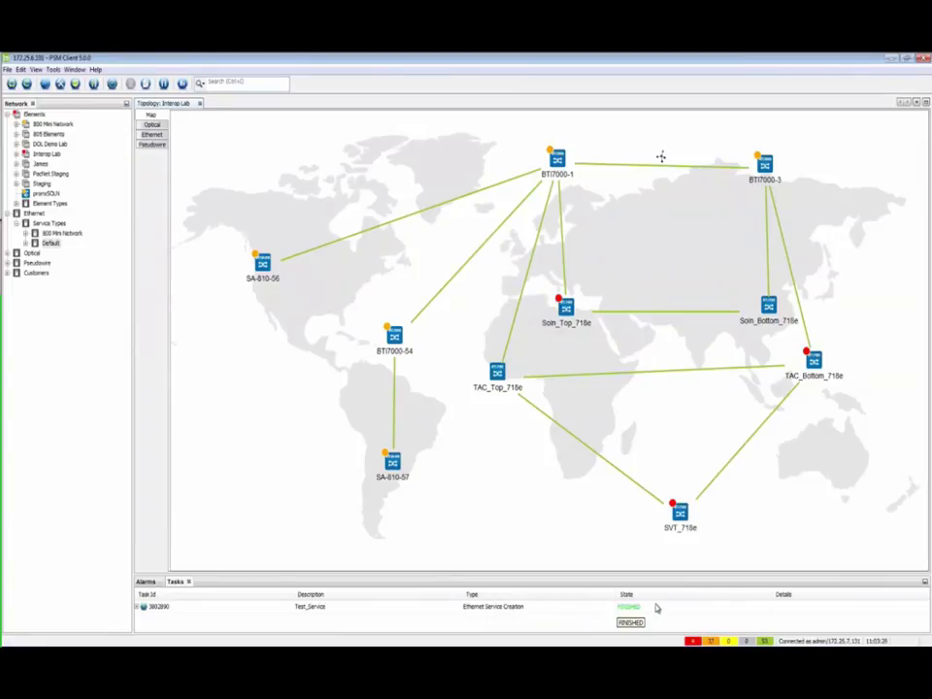
left_click(26, 243)
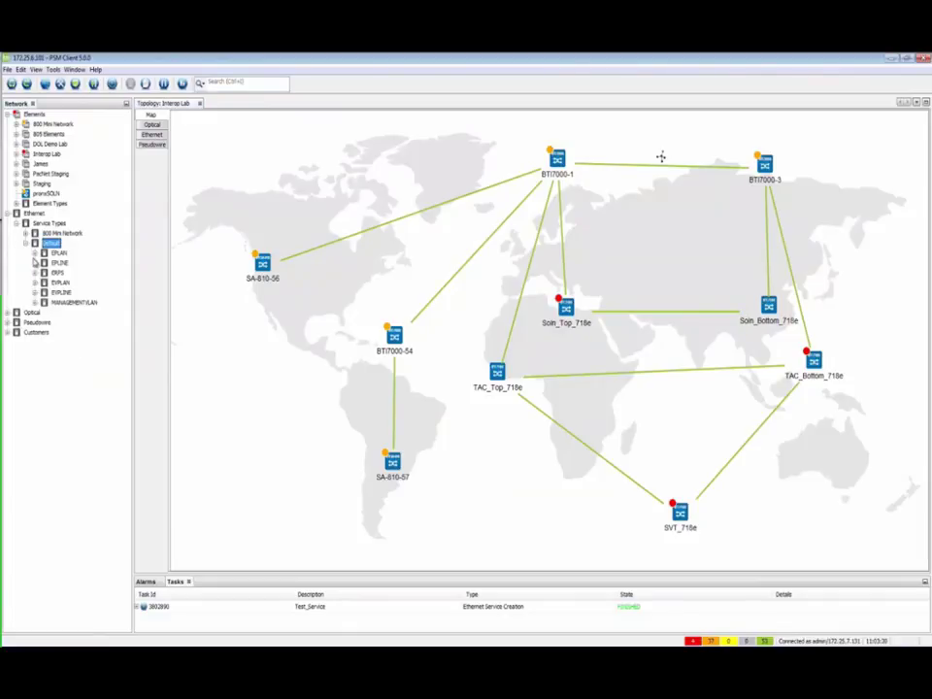
left_click(34, 262)
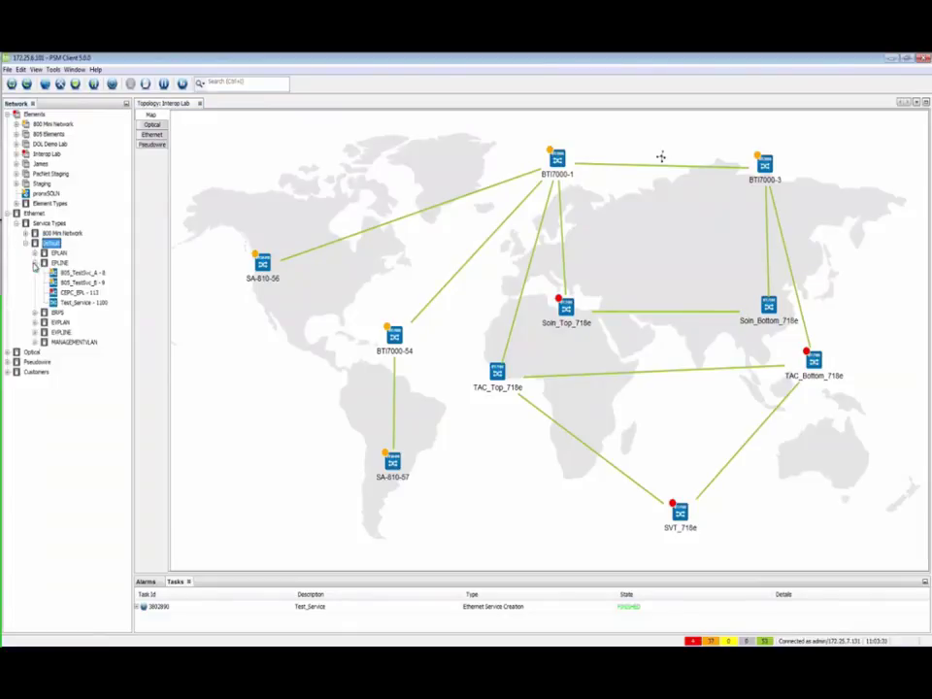
left_click(84, 302)
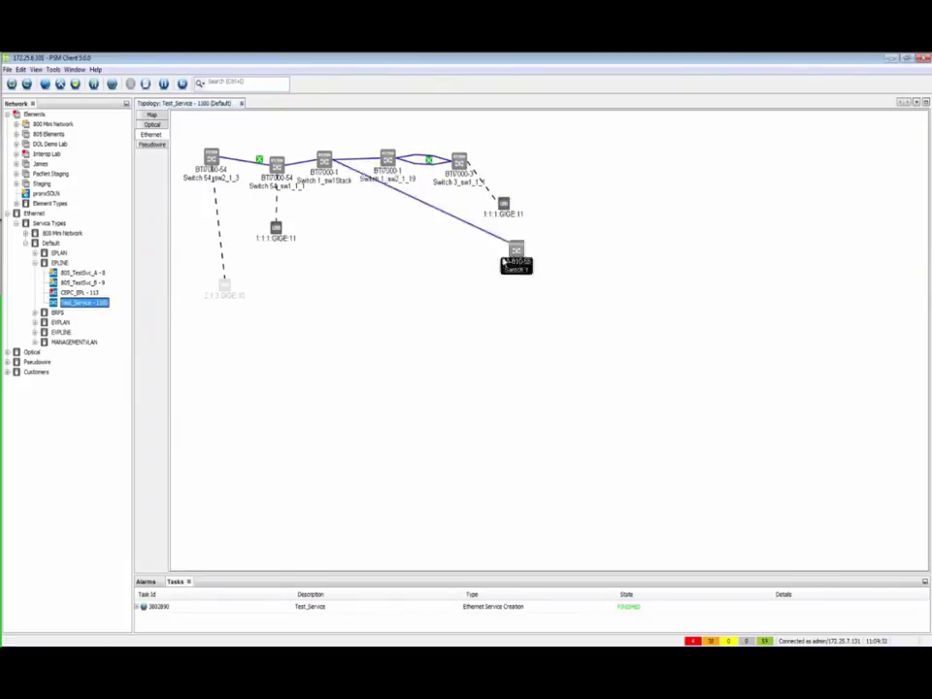
- Reposition BTI7000-3's UNI port and Switch 54_sw1_1_1 in the service topology, and inspect the details of both 1:1:1:GIGE:11 ports
left_click(505, 207)
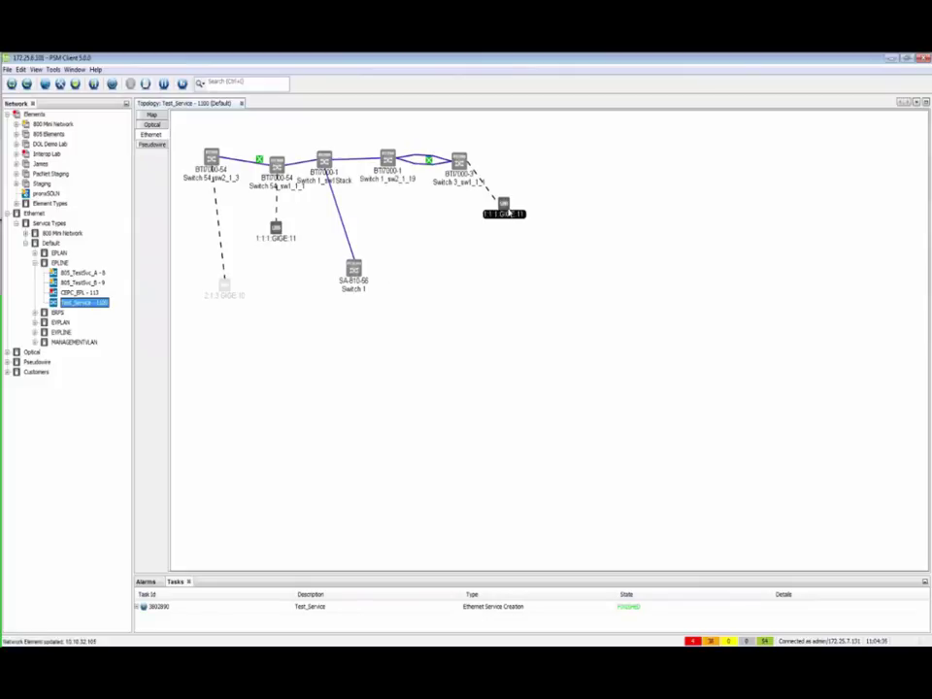
left_click(273, 161)
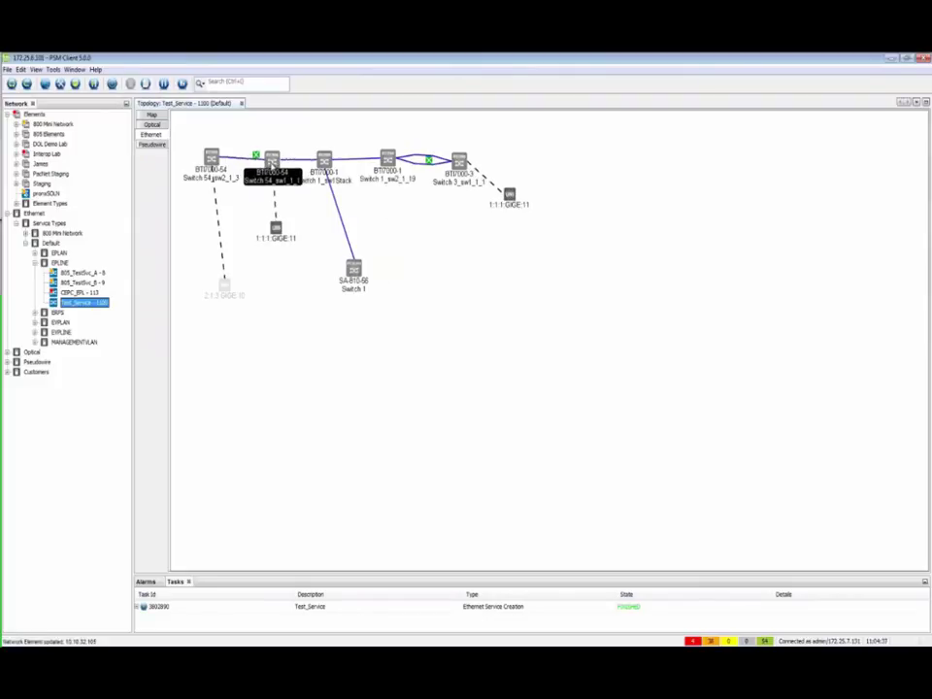
mouse_move(322, 163)
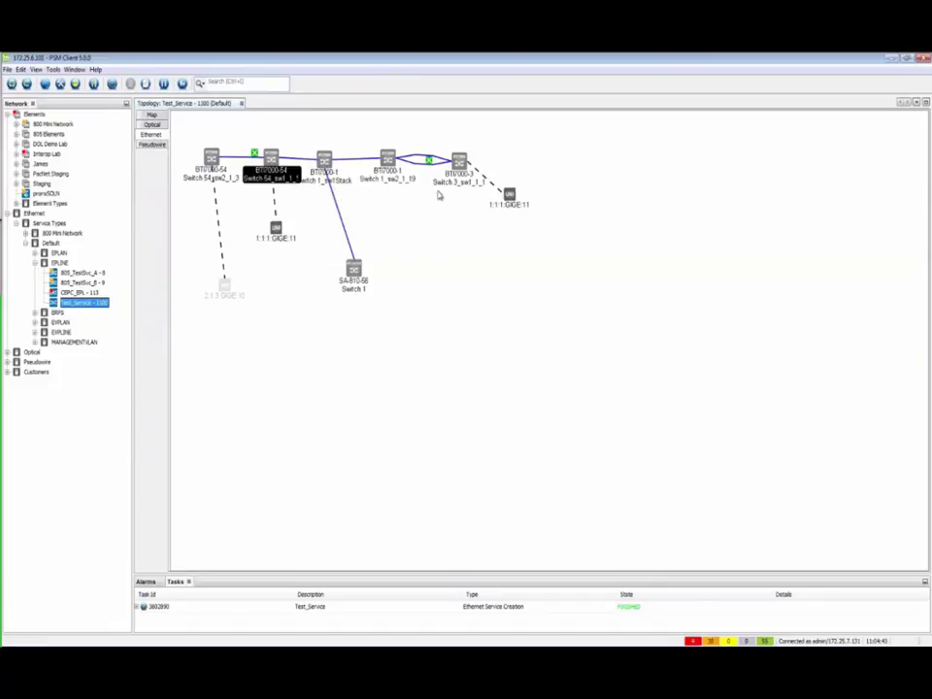
mouse_move(276, 228)
mouse_move(510, 197)
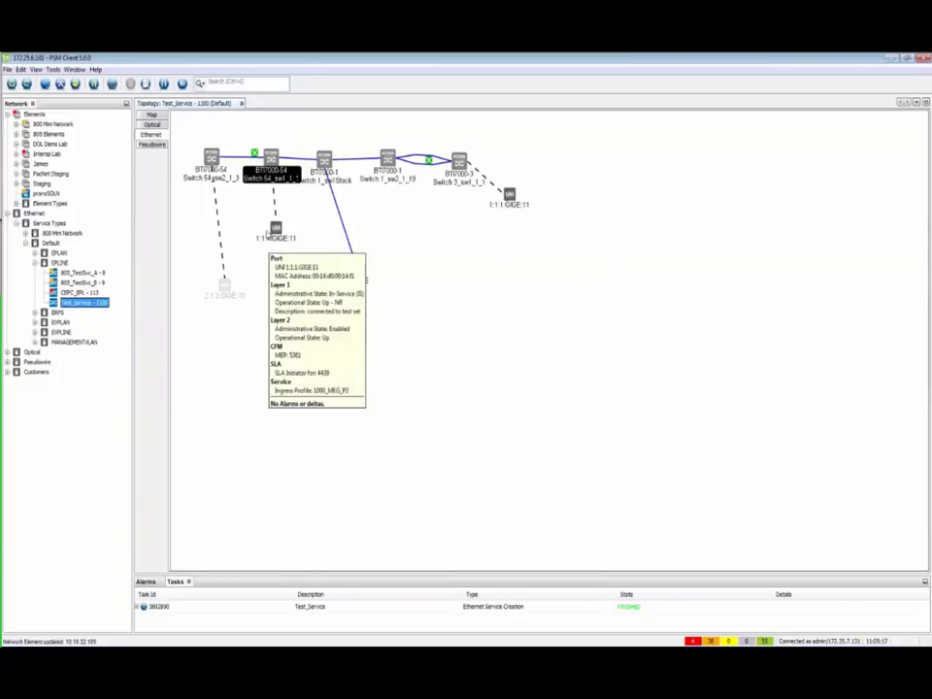
- Check which remote MEPs the CFM Linktrace test offers for UNI port 1:1:1:GIGE:11 on BTI7000-54
left_click(276, 230)
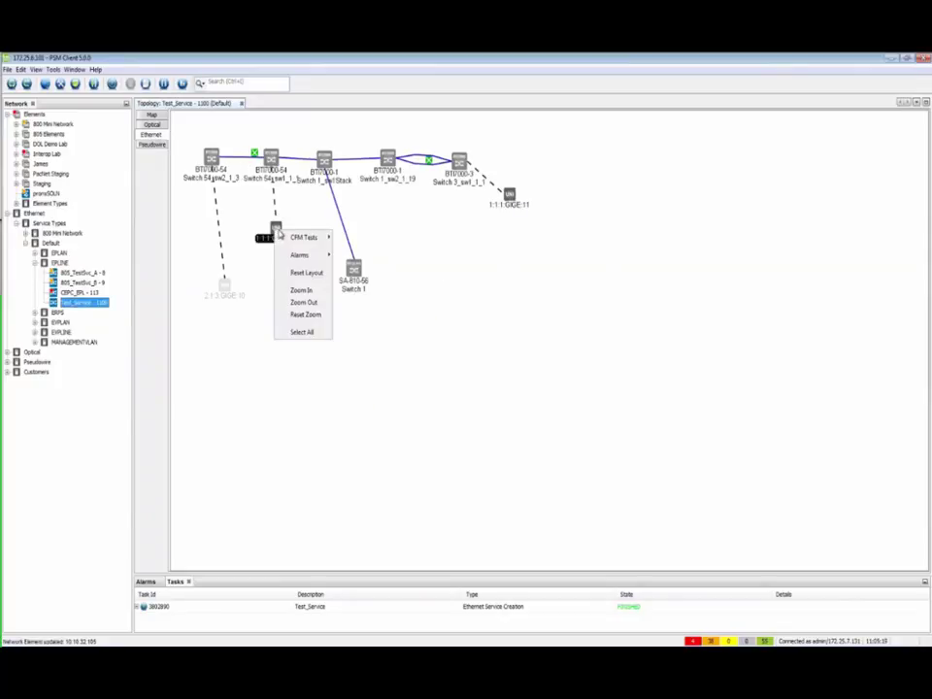
mouse_move(305, 237)
mouse_move(361, 238)
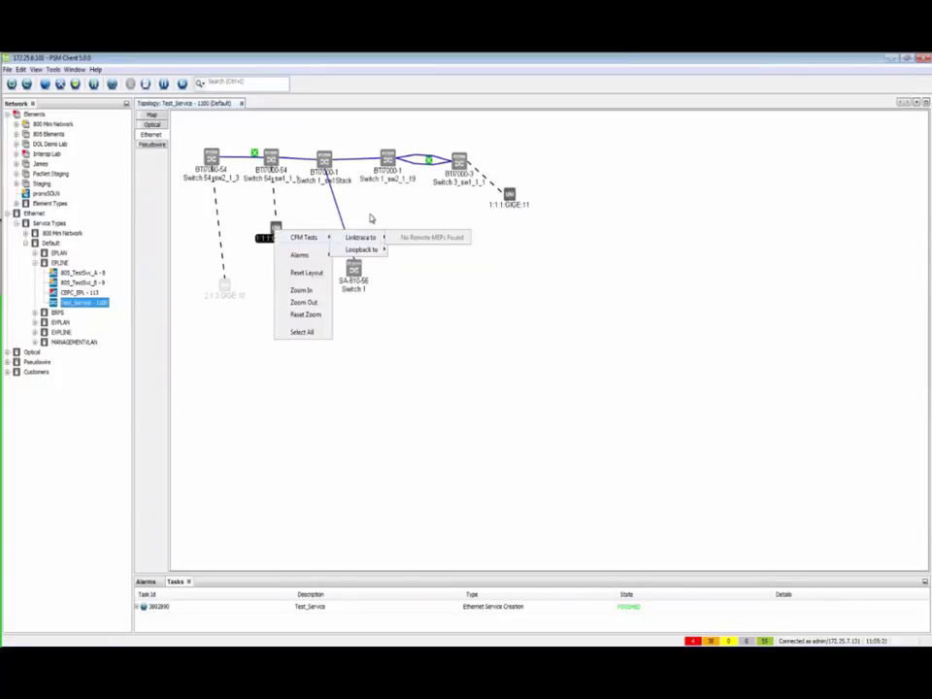
left_click(369, 222)
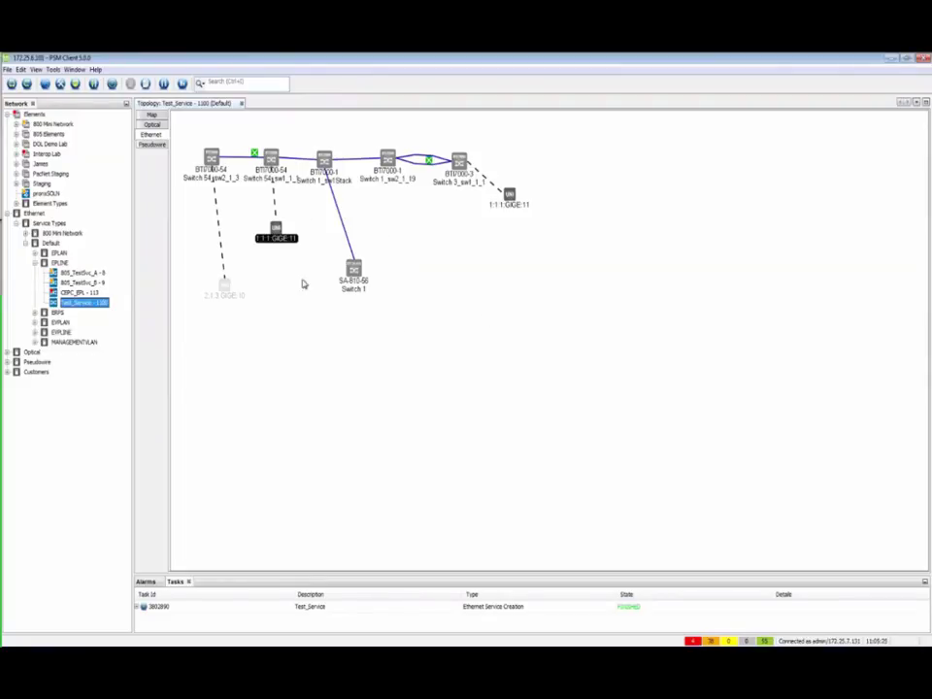
right_click(276, 232)
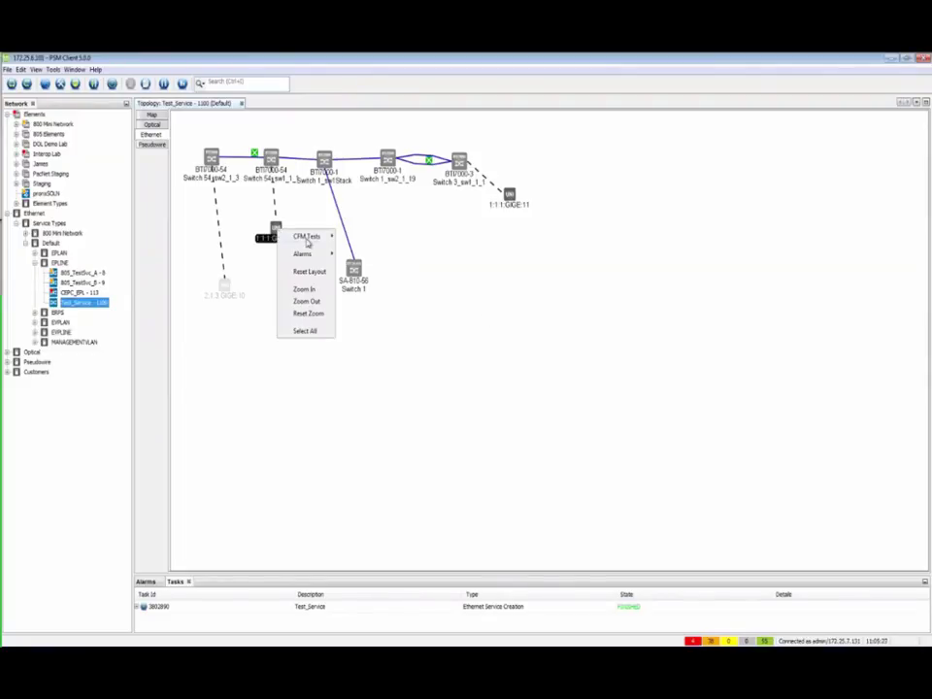
mouse_move(306, 235)
mouse_move(351, 239)
left_click(408, 341)
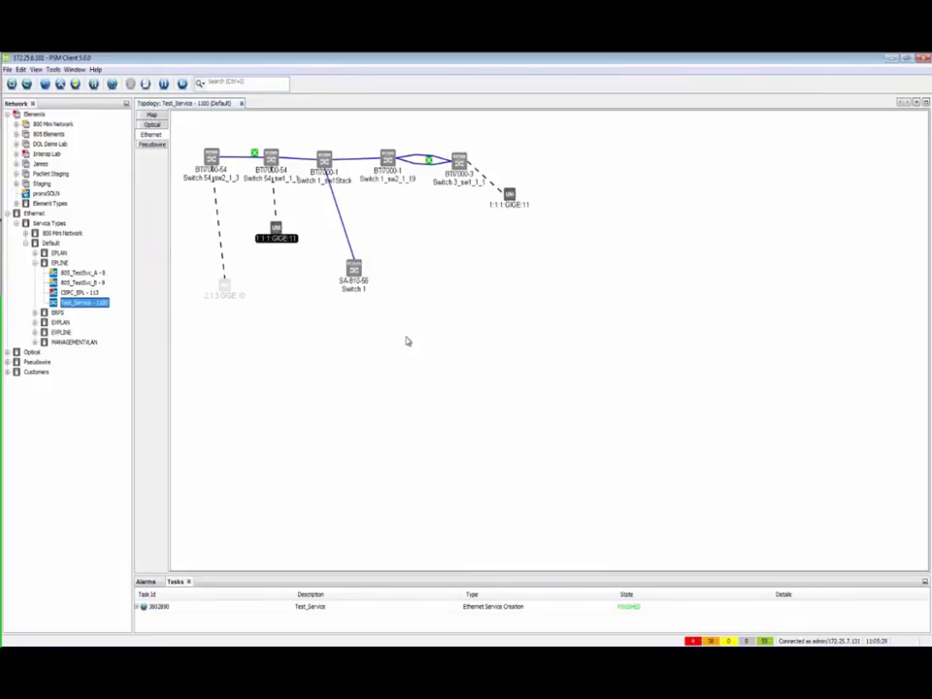